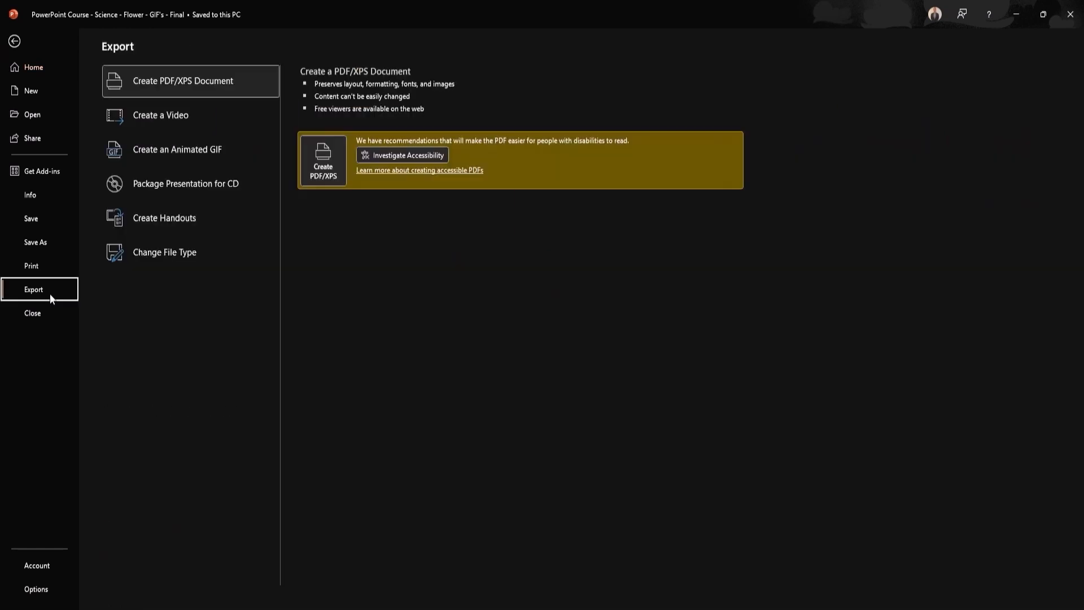
Create an Extra Large animated GIF of the slide with a transparent background
{"action": "left_click", "coordinate": [243, 148]}
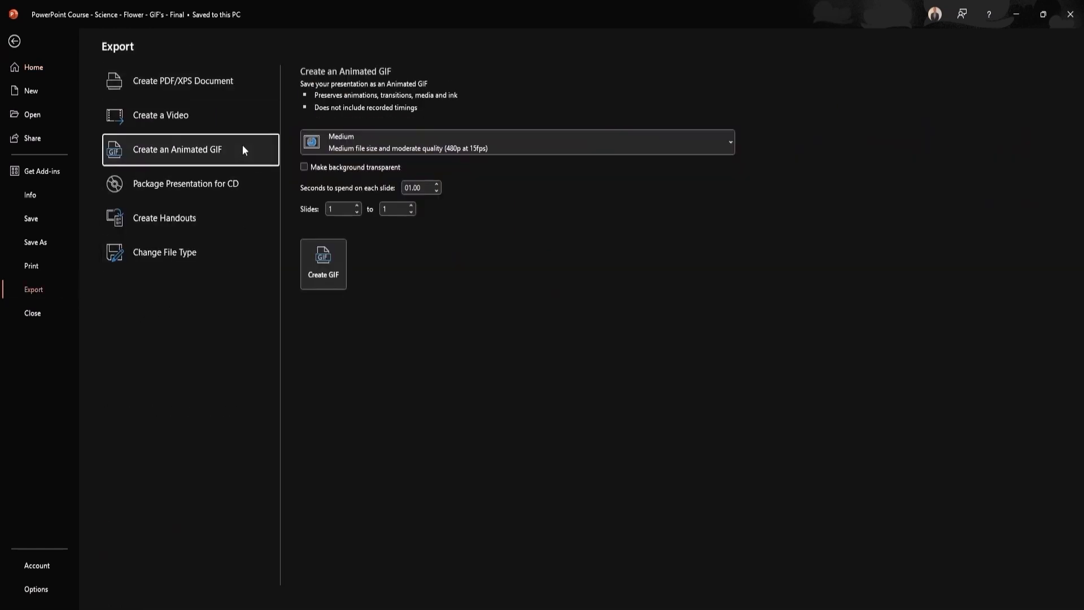
{"action": "left_click", "coordinate": [440, 147]}
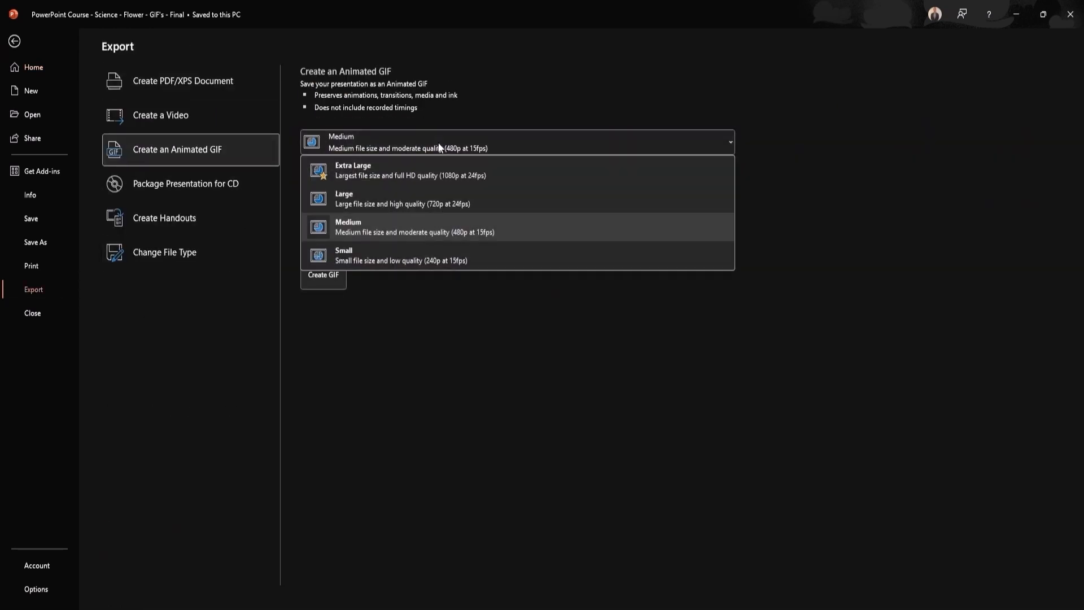
{"action": "left_click", "coordinate": [398, 173]}
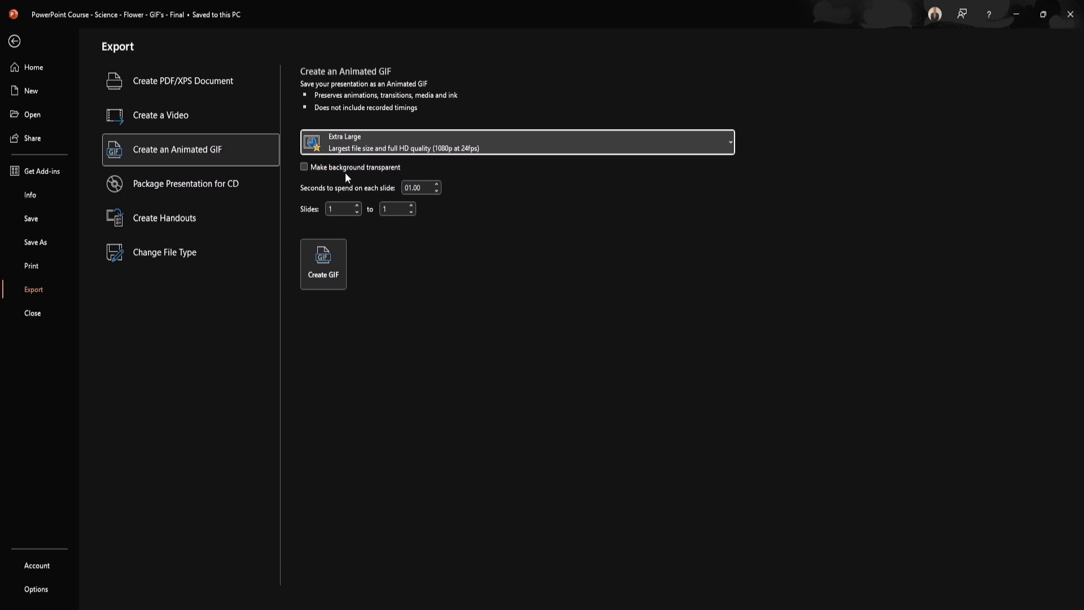
{"action": "left_click", "coordinate": [305, 168]}
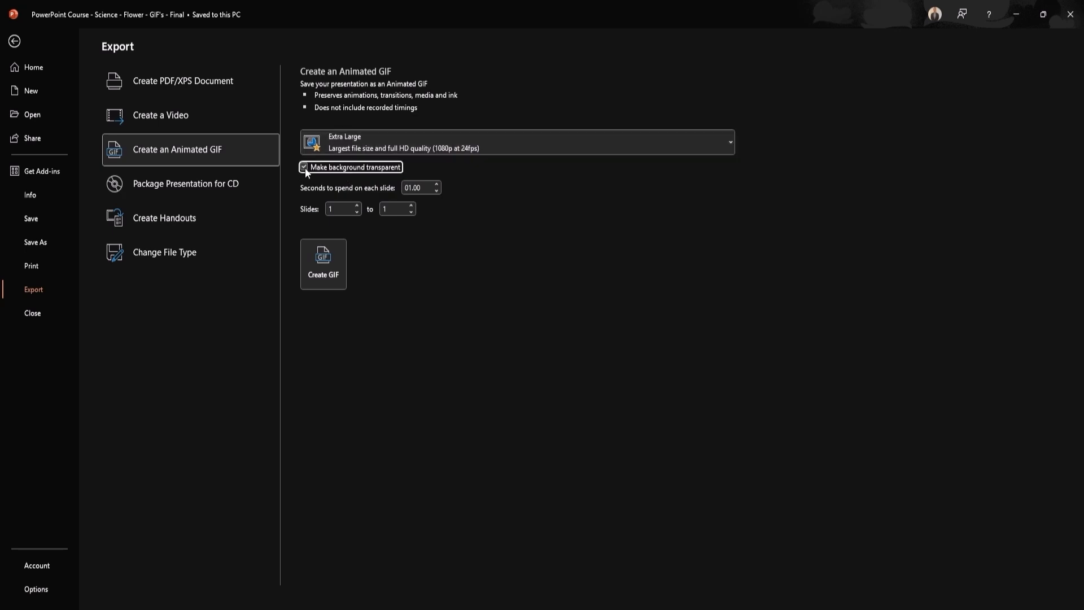
{"action": "left_click", "coordinate": [325, 279]}
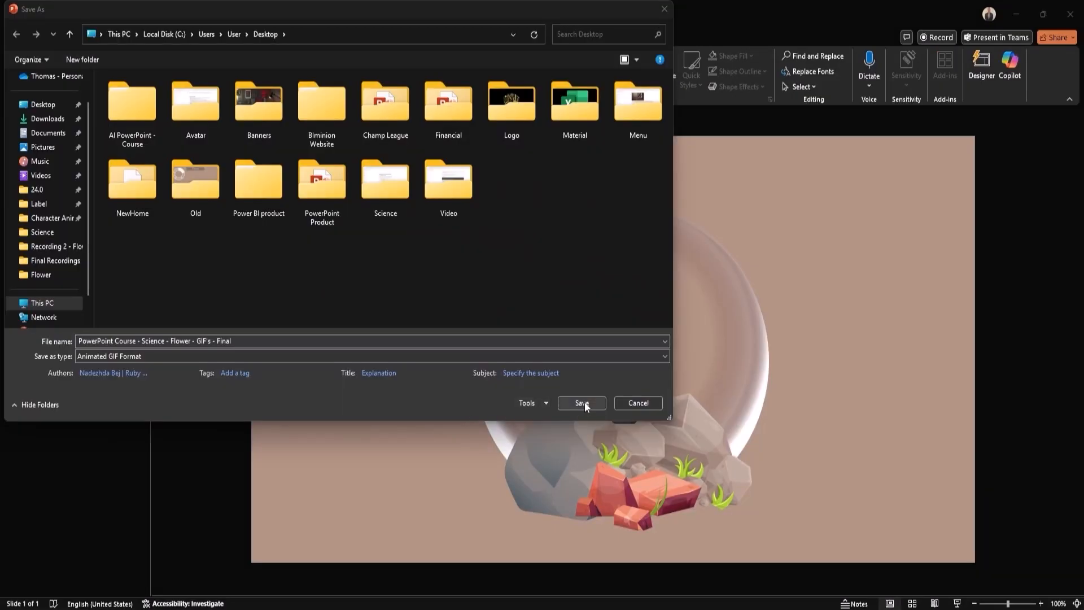
Save the GIF to the Desktop and insert a blank slide 2 after the flower slide
{"action": "left_click", "coordinate": [582, 402]}
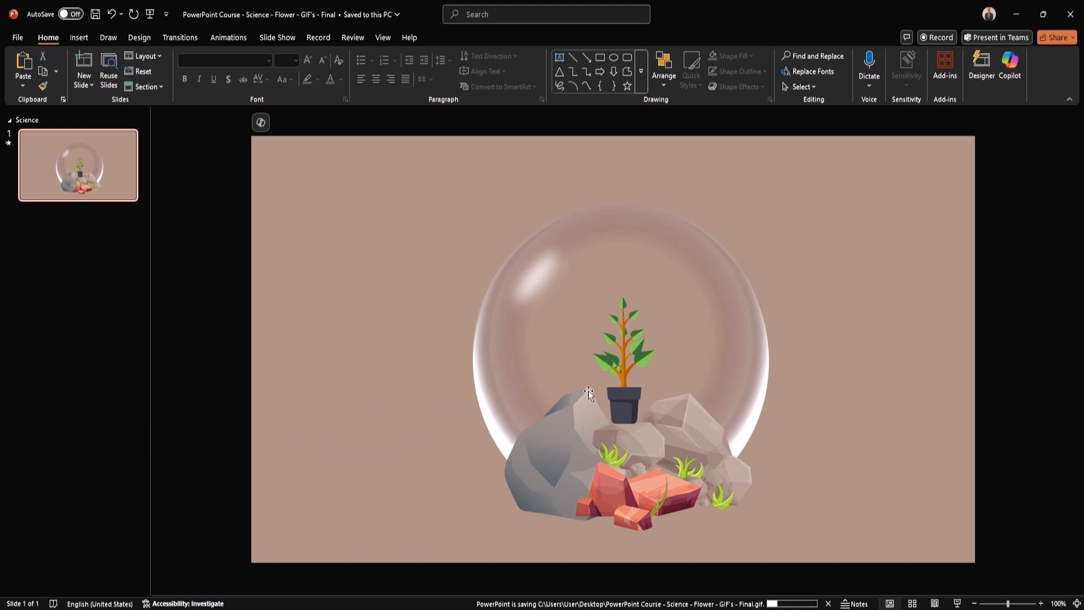
{"action": "right_click", "coordinate": [77, 224]}
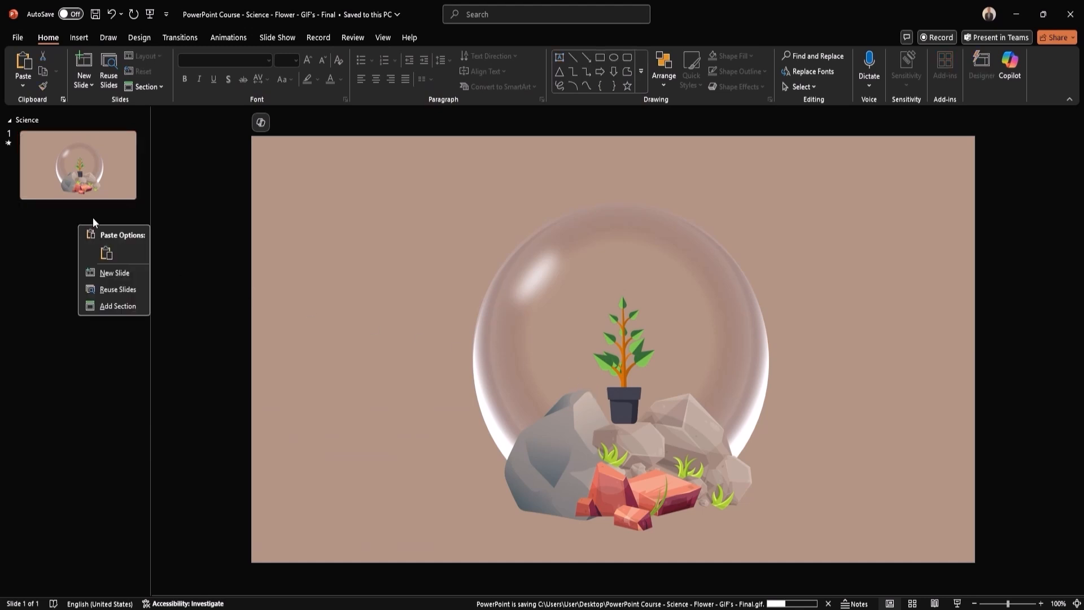
{"action": "left_click", "coordinate": [134, 272]}
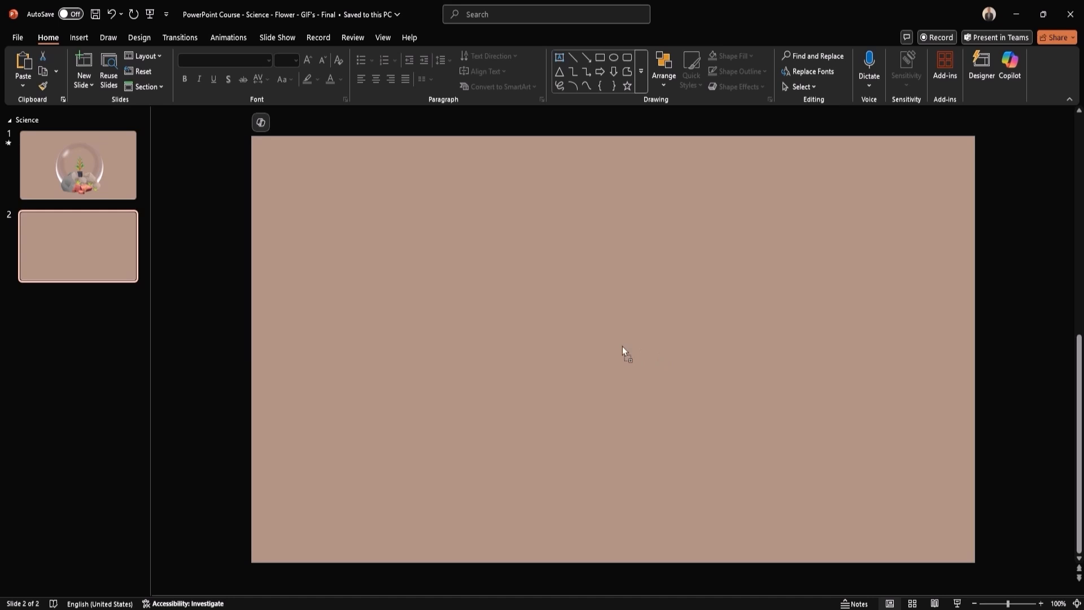
Drag the exported terrarium GIF from the Desktop onto slide 2
{"action": "left_click_drag", "start_coordinate": [623, 347], "coordinate": [622, 347]}
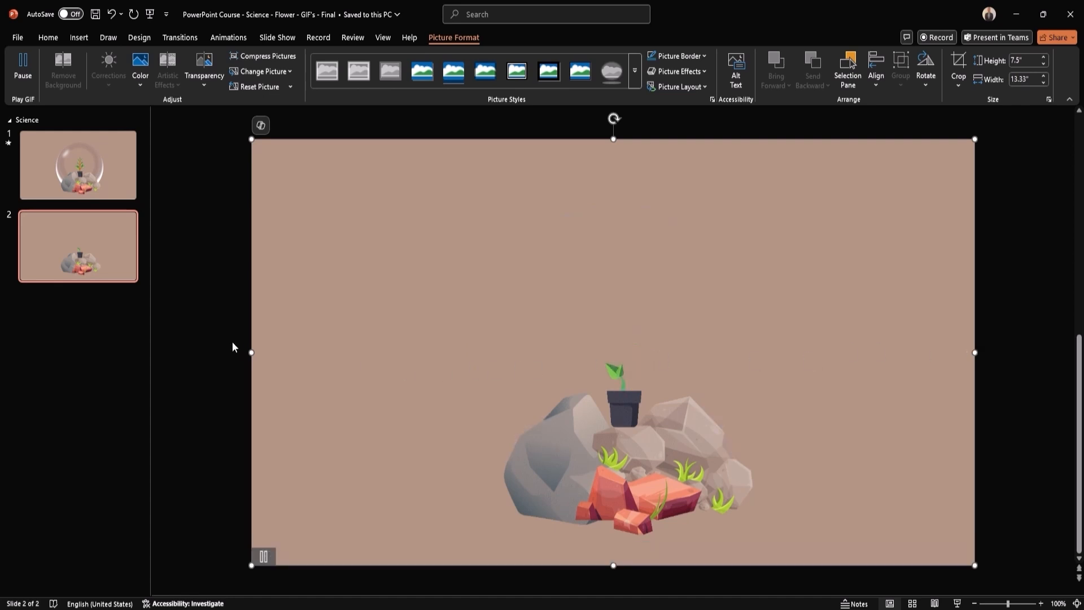
Add a blank slide 3, then return to slide 1 and open the Selection Pane
{"action": "right_click", "coordinate": [77, 303]}
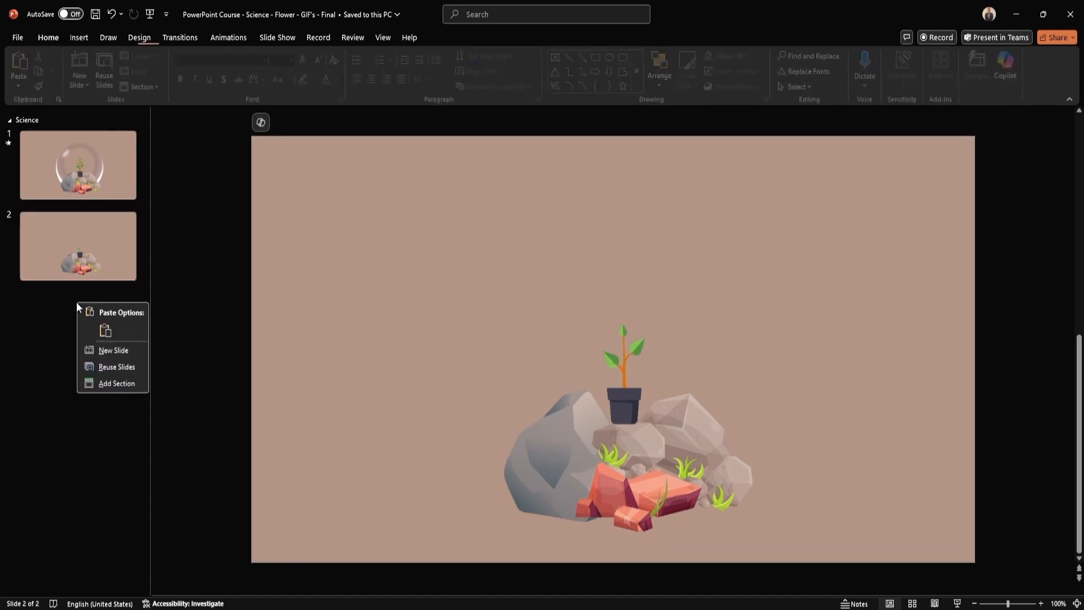
{"action": "left_click", "coordinate": [124, 350]}
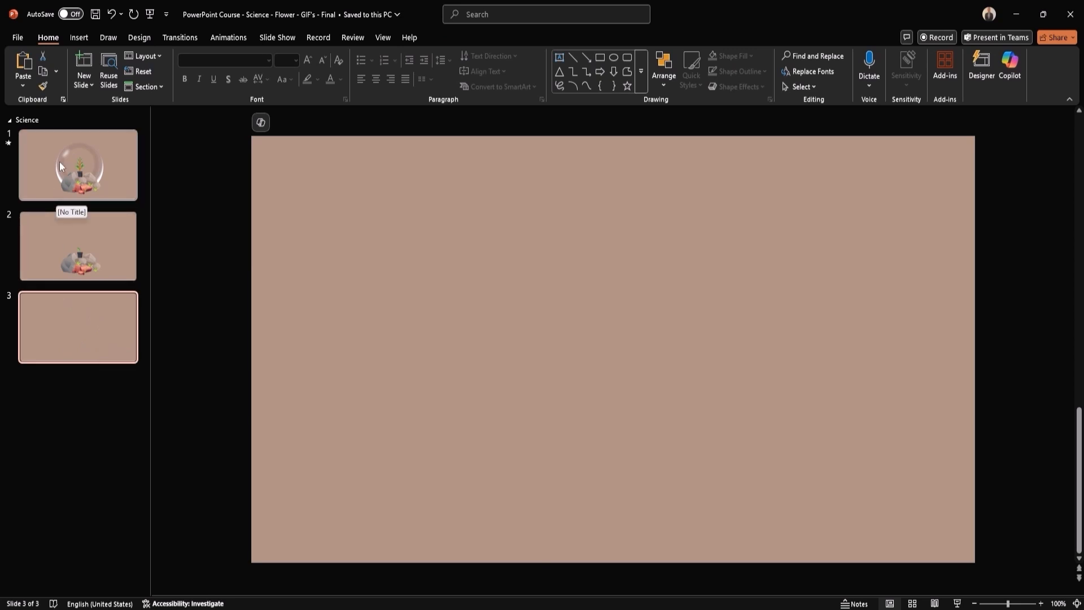
{"action": "left_click", "coordinate": [77, 165]}
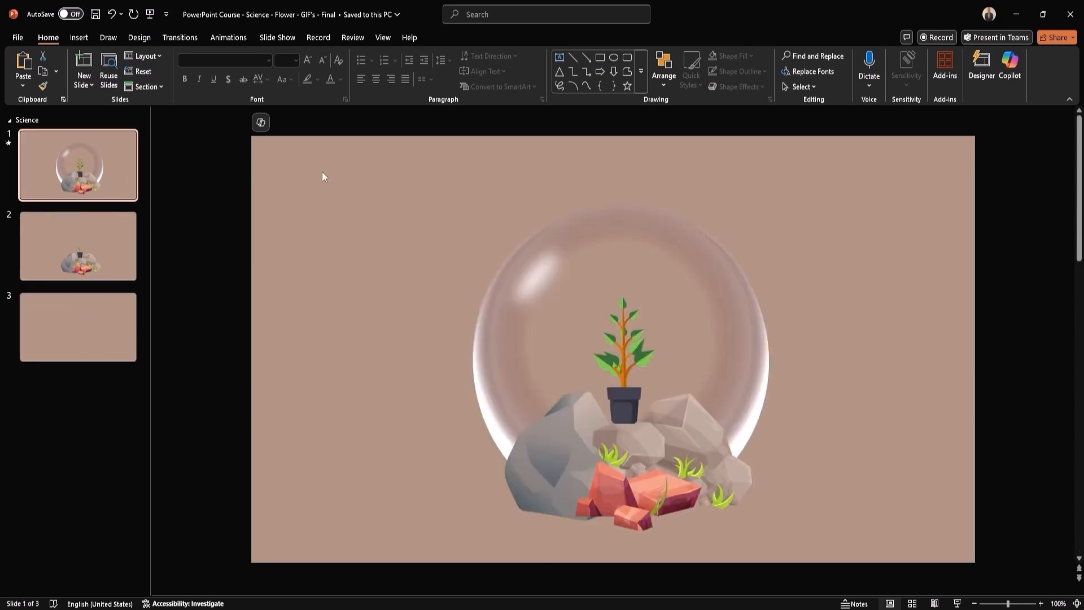
{"action": "left_click", "coordinate": [663, 85]}
{"action": "left_click", "coordinate": [703, 307]}
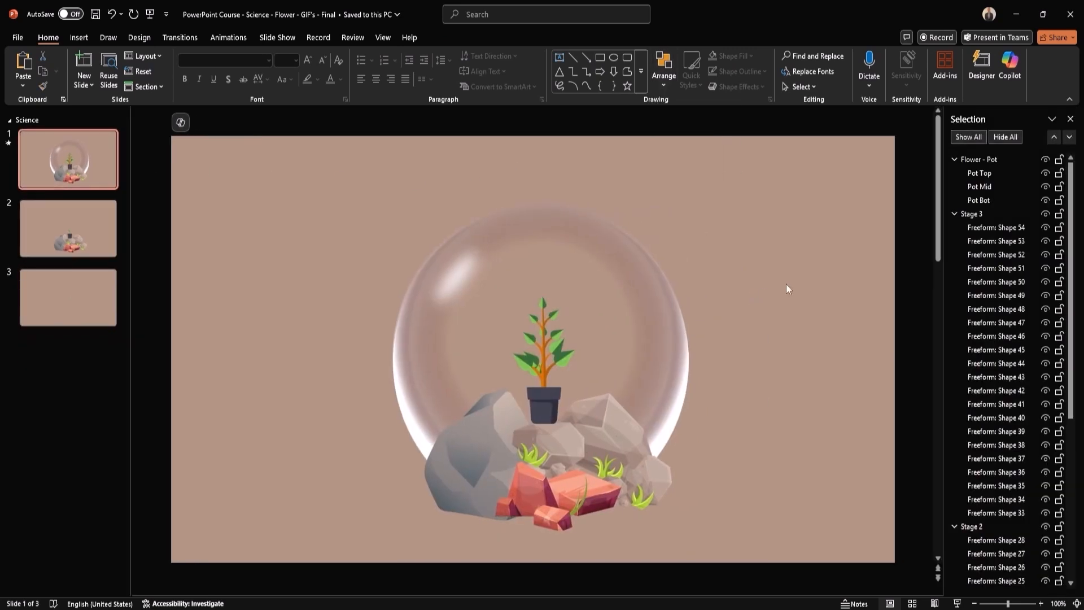
Select the collapsed Stage 1, Stage 2, Stage 3 and Flower - Pot groups, then go to slide 3
{"action": "left_click", "coordinate": [954, 159]}
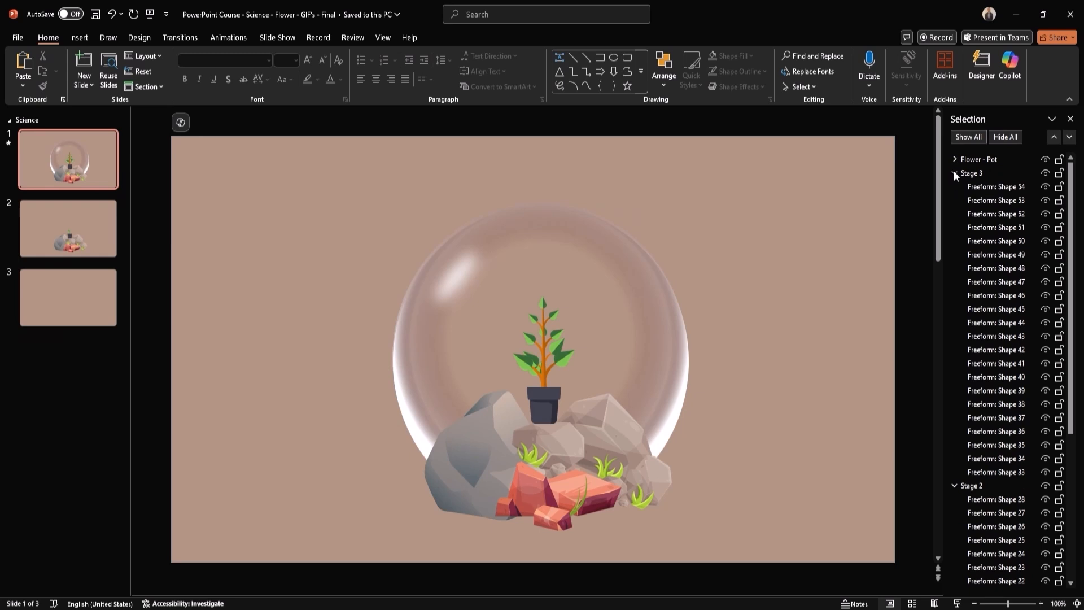
{"action": "left_click", "coordinate": [954, 173]}
{"action": "left_click", "coordinate": [954, 186]}
{"action": "left_click", "coordinate": [954, 200]}
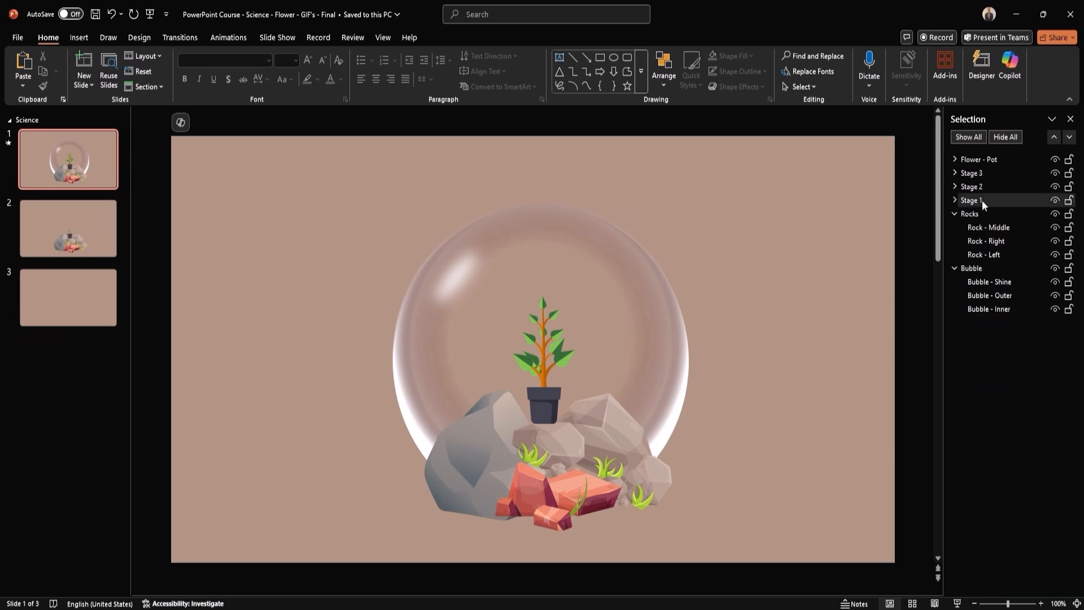
{"action": "left_click", "coordinate": [985, 200]}
{"action": "left_click", "coordinate": [991, 186], "text": "ctrl"}
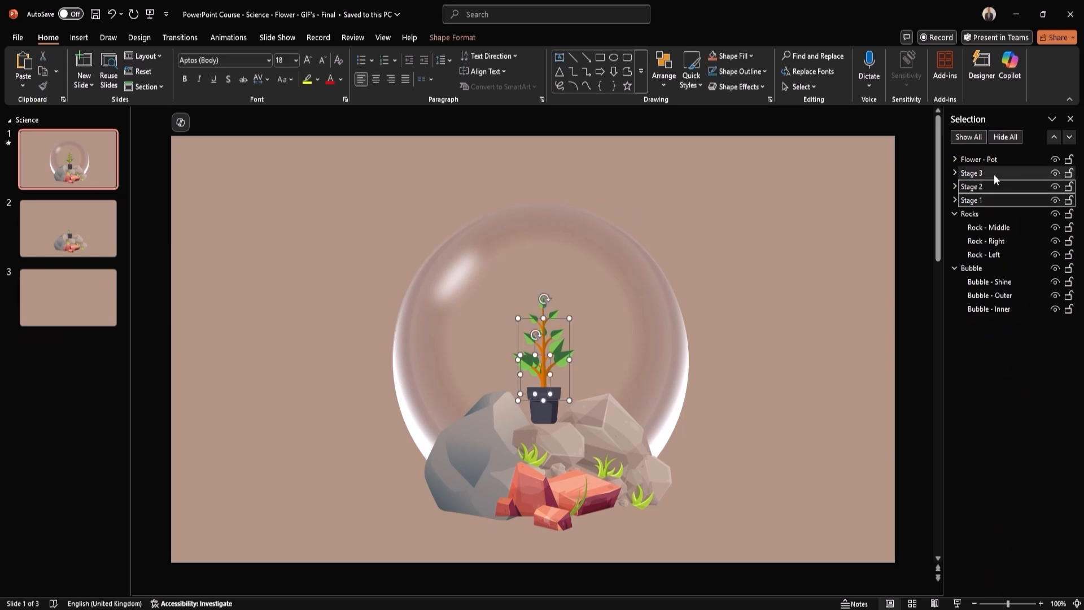
{"action": "left_click", "coordinate": [994, 172], "text": "ctrl"}
{"action": "left_click", "coordinate": [1006, 158], "text": "ctrl"}
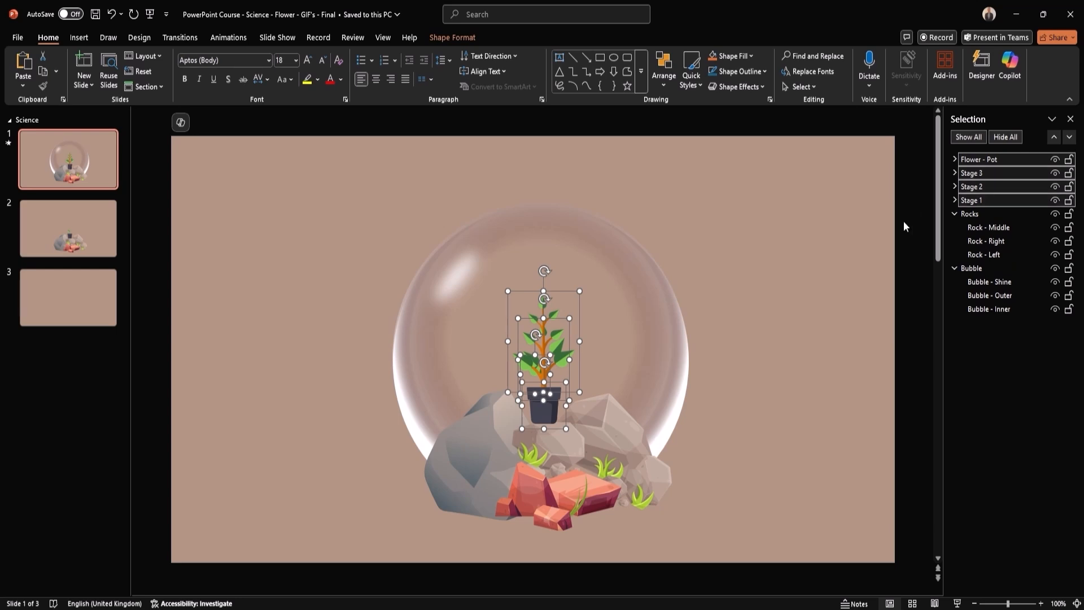
{"action": "left_click", "coordinate": [84, 301]}
Paste the plant and pot groups onto slide 3 and collapse them in the Selection Pane
{"action": "key", "text": "ctrl+v"}
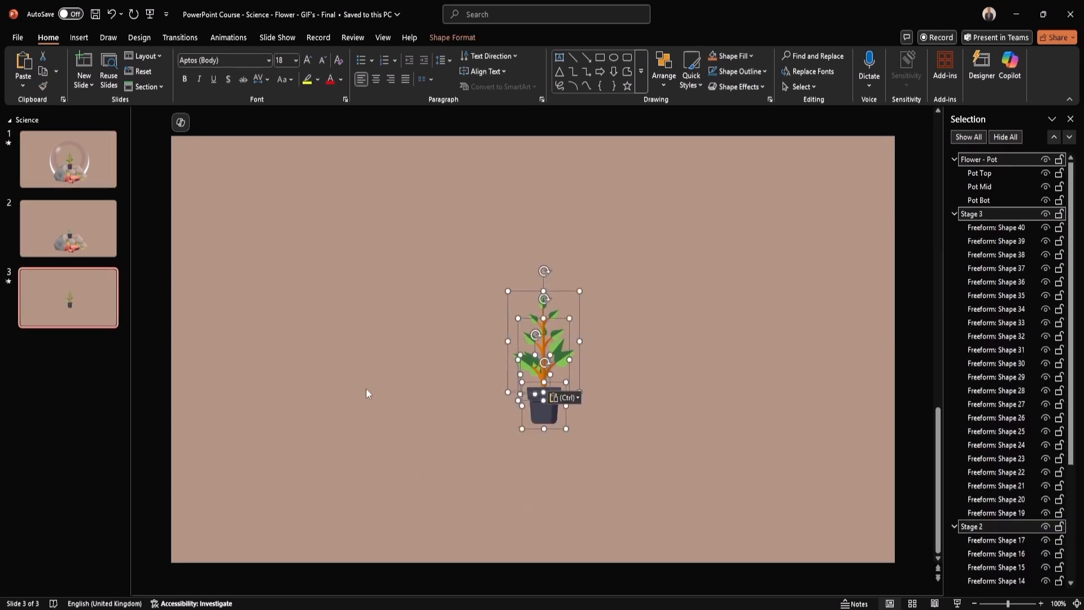
{"action": "left_click", "coordinate": [954, 160]}
{"action": "left_click", "coordinate": [954, 173]}
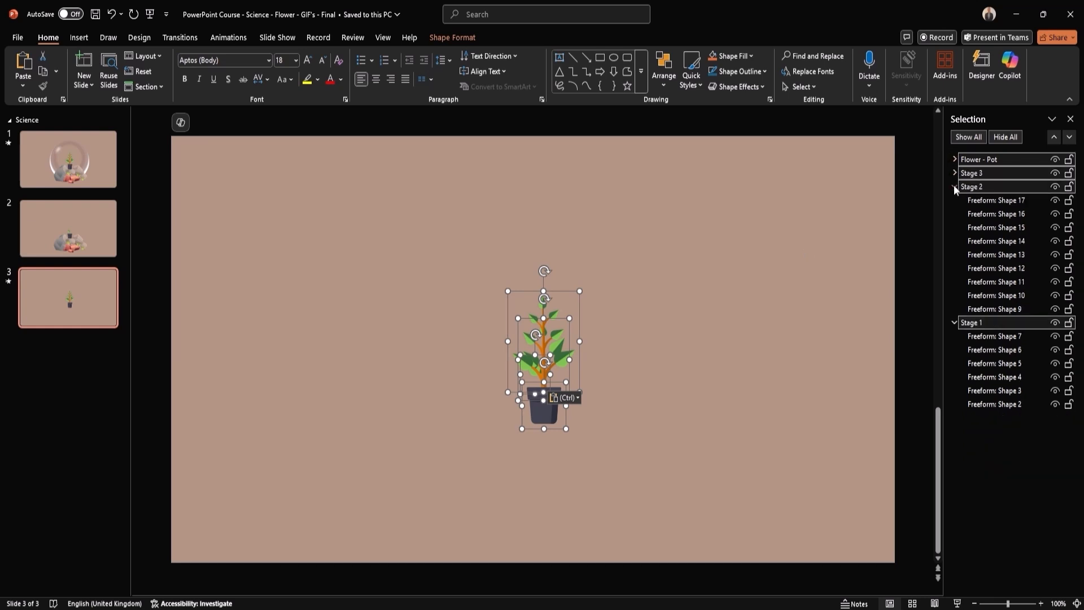
{"action": "left_click", "coordinate": [953, 186]}
{"action": "left_click", "coordinate": [954, 201]}
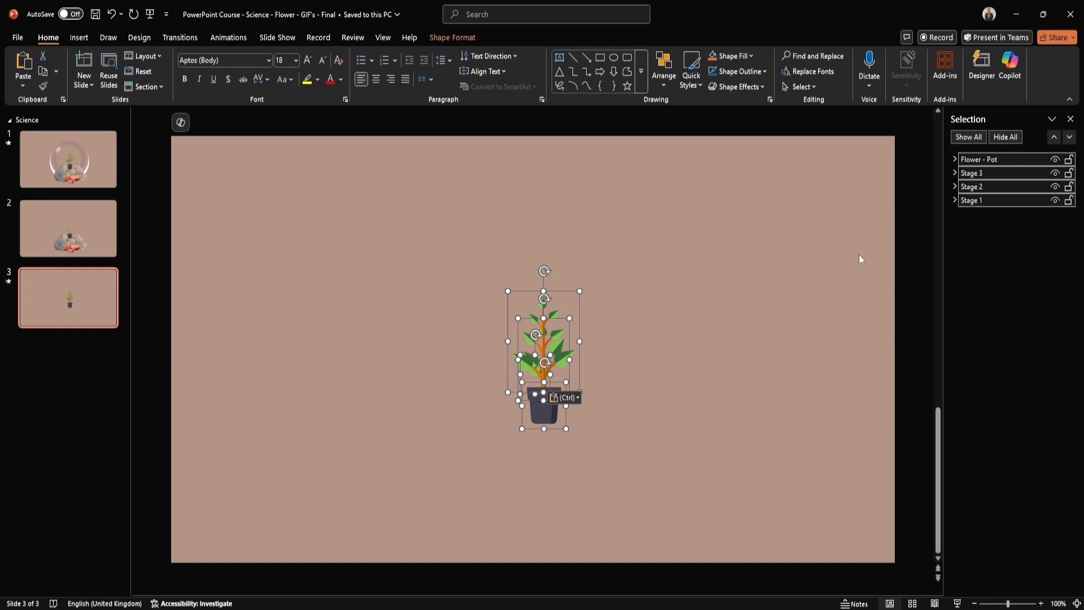
Give the plant and pot no fill and white outlines, then preview the slide show
{"action": "left_click", "coordinate": [445, 38]}
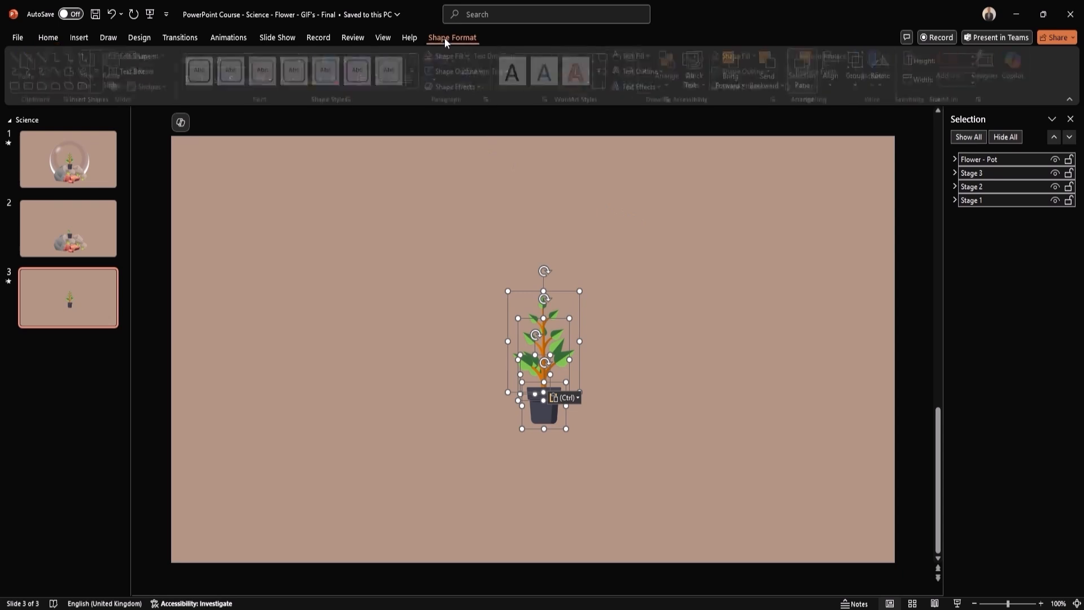
{"action": "left_click", "coordinate": [471, 57]}
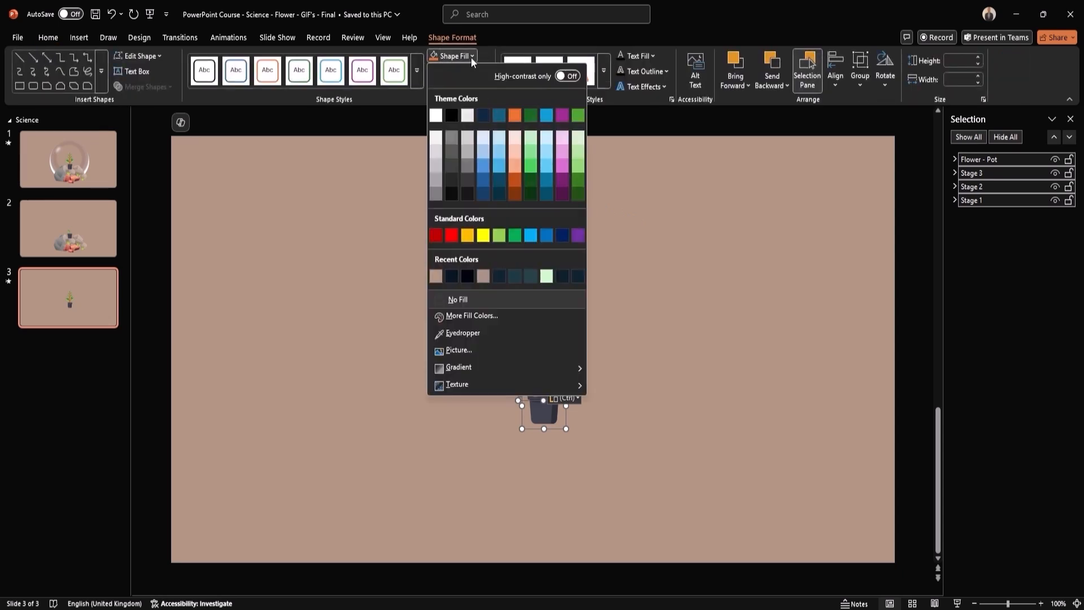
{"action": "left_click", "coordinate": [467, 300]}
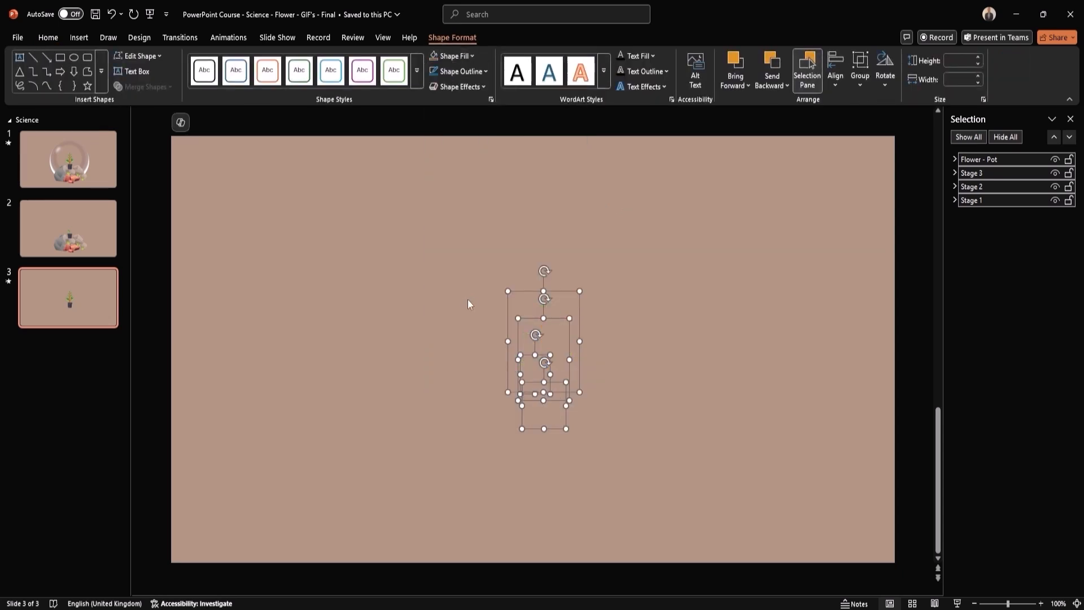
{"action": "left_click", "coordinate": [486, 74]}
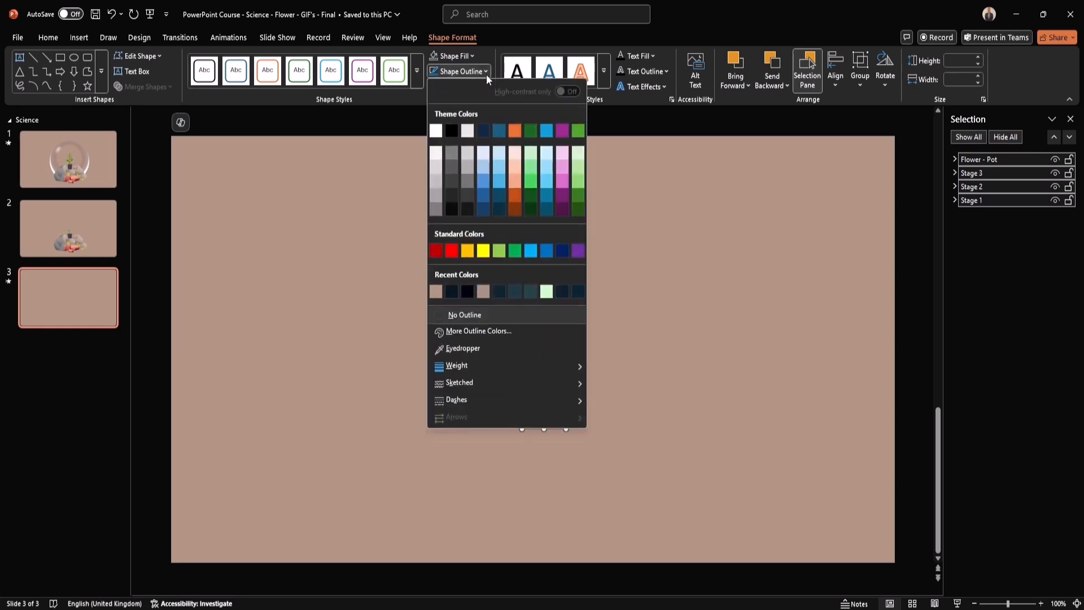
{"action": "left_click", "coordinate": [435, 130]}
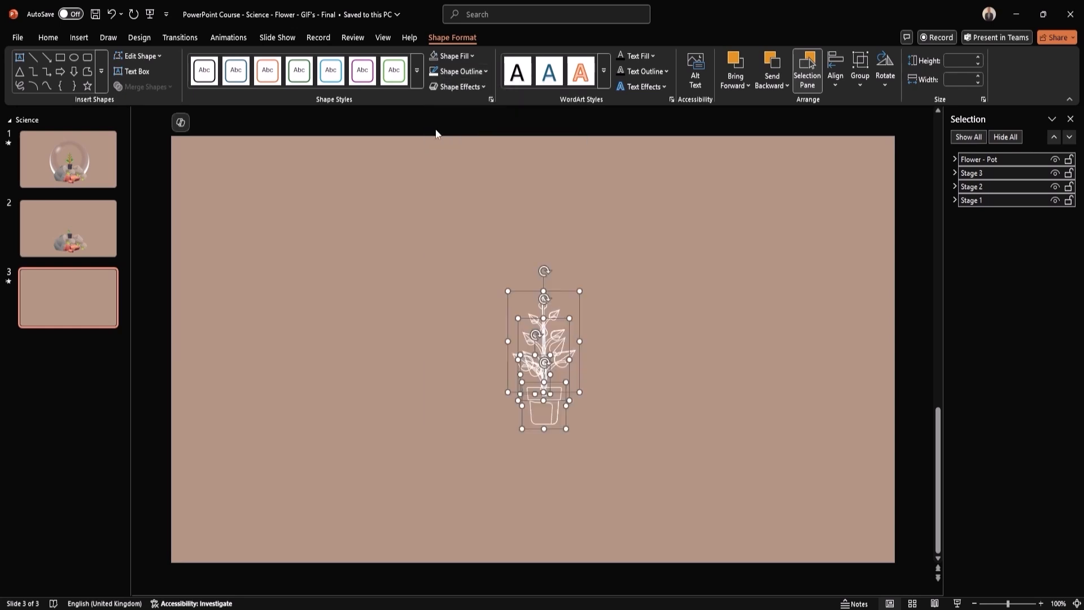
{"action": "left_click", "coordinate": [696, 256]}
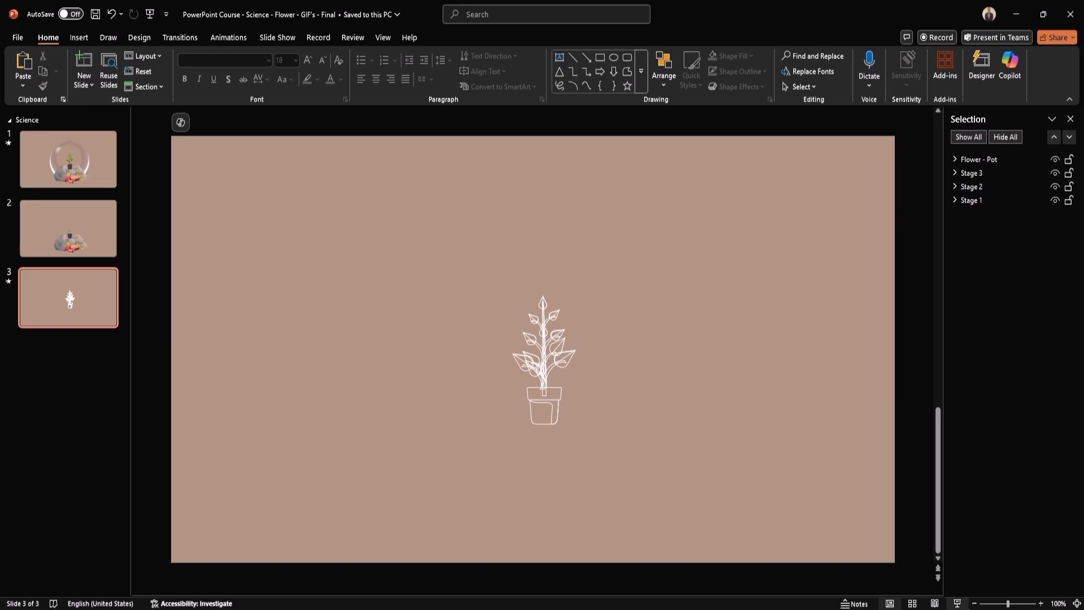
{"action": "left_click", "coordinate": [958, 604]}
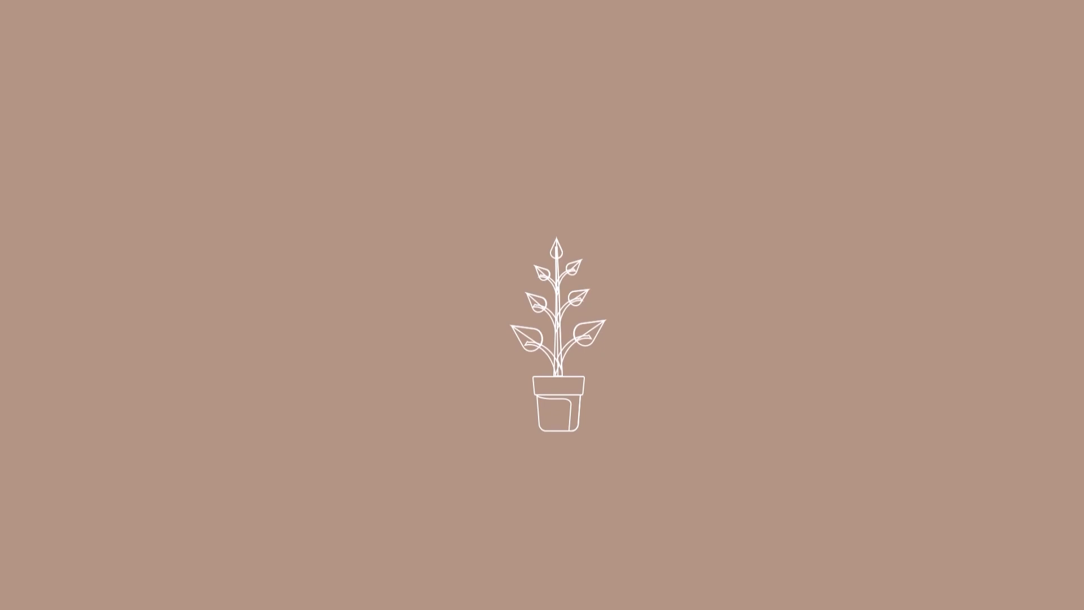
{"action": "key", "text": "Escape"}
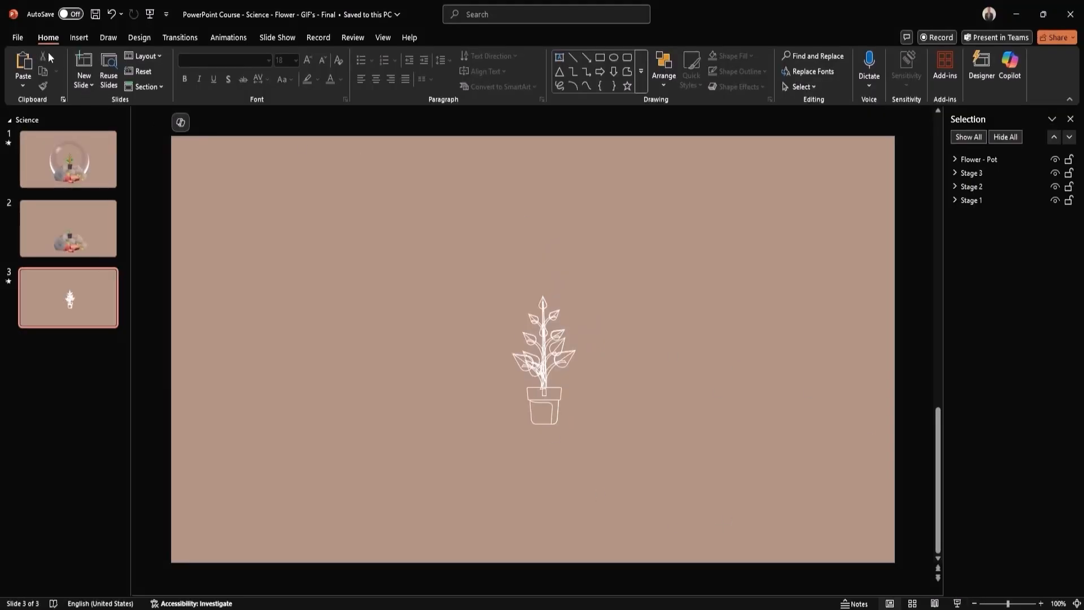
Set up an animated GIF export whose slide range starts at slide 3
{"action": "left_click", "coordinate": [19, 38]}
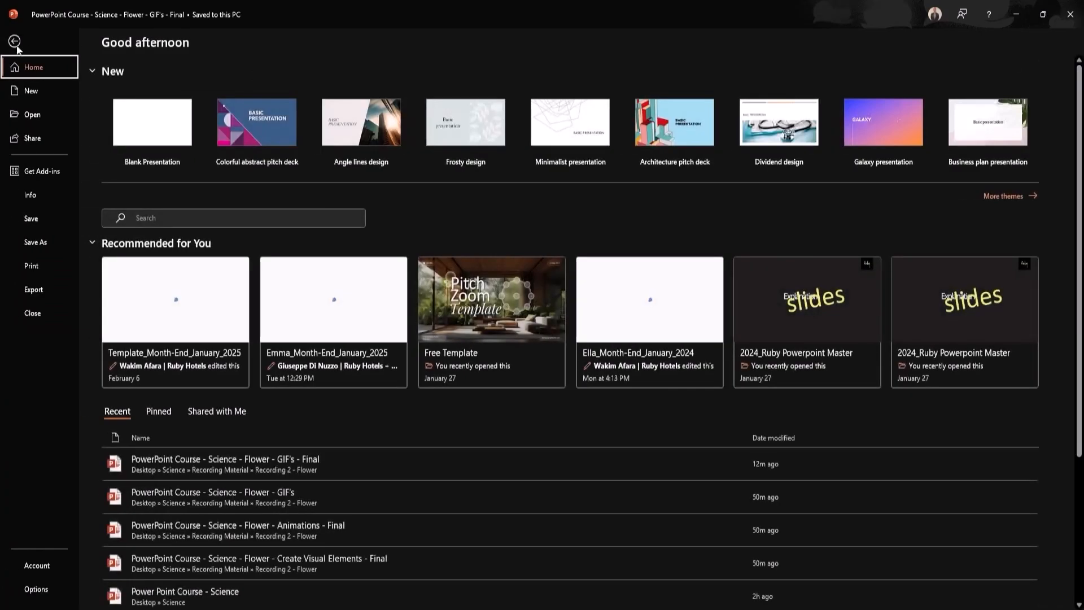
{"action": "left_click", "coordinate": [41, 293]}
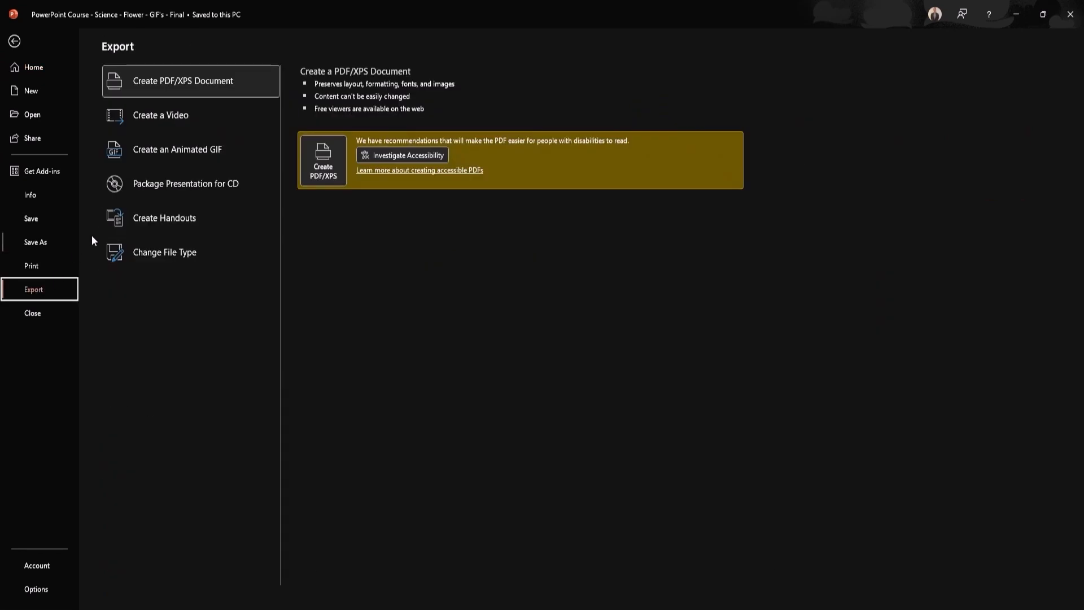
{"action": "left_click", "coordinate": [228, 154]}
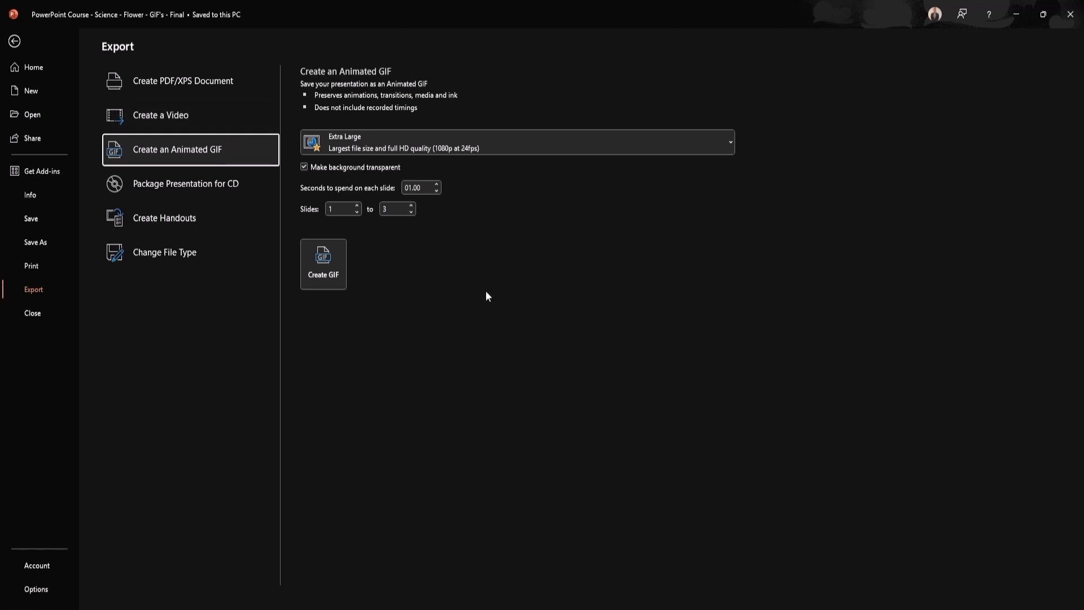
{"action": "left_click", "coordinate": [357, 206]}
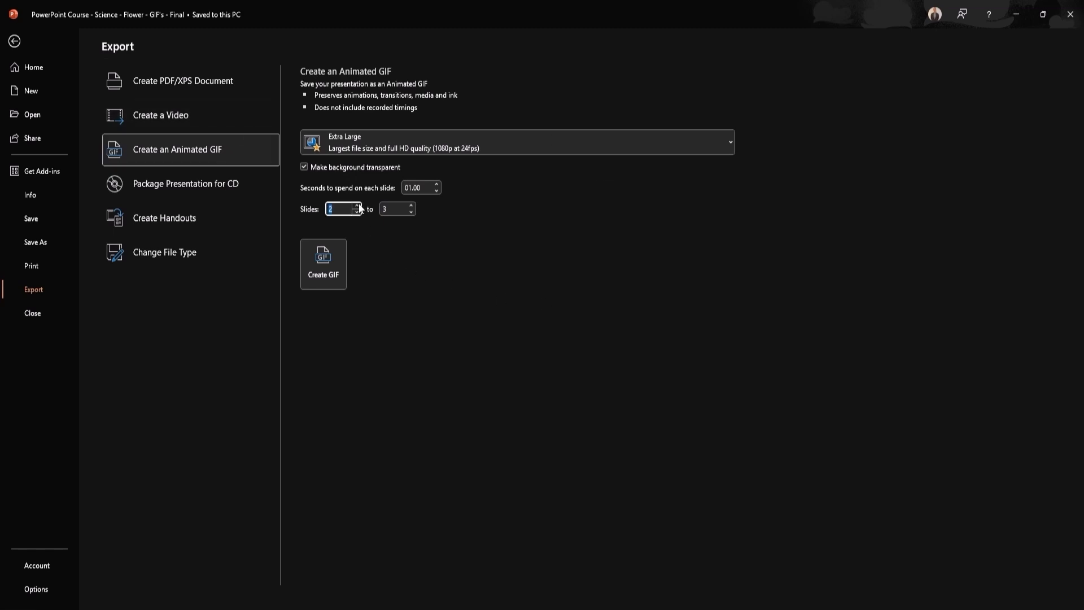
{"action": "left_click", "coordinate": [357, 205]}
Add a new slide 4 and paste the exported white-outline plant GIF onto it
{"action": "left_click", "coordinate": [319, 268]}
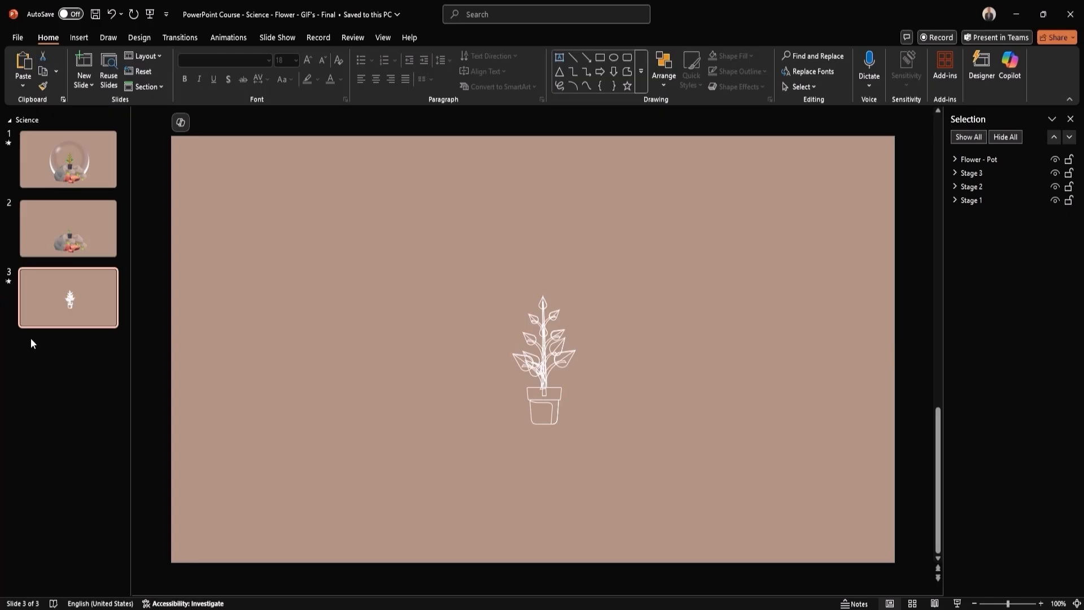
{"action": "right_click", "coordinate": [46, 351]}
{"action": "left_click", "coordinate": [99, 400]}
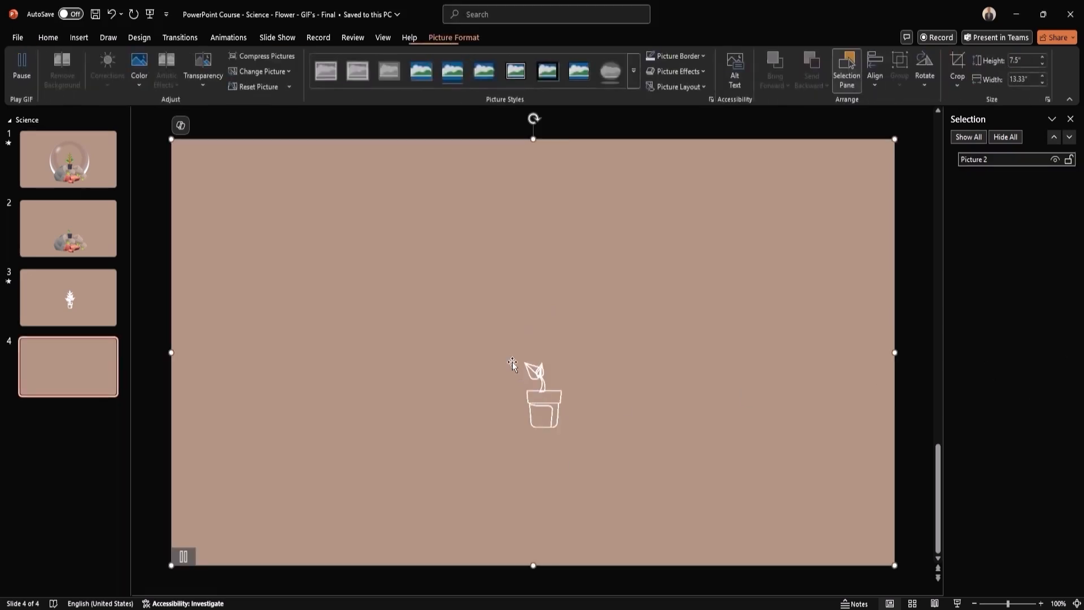
{"action": "key", "text": "ctrl+v"}
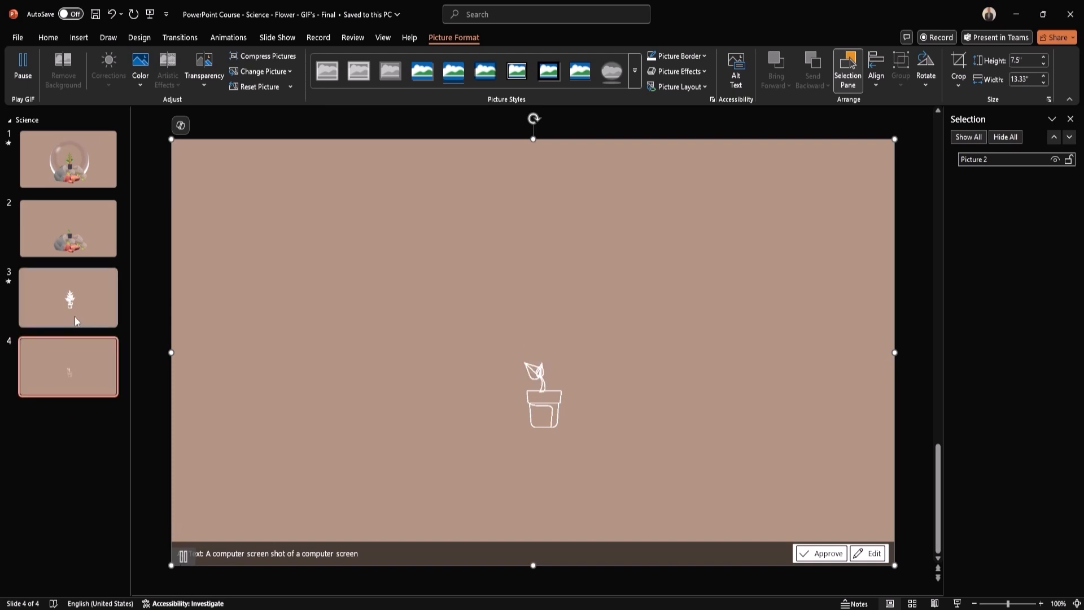
{"action": "left_click", "coordinate": [83, 295]}
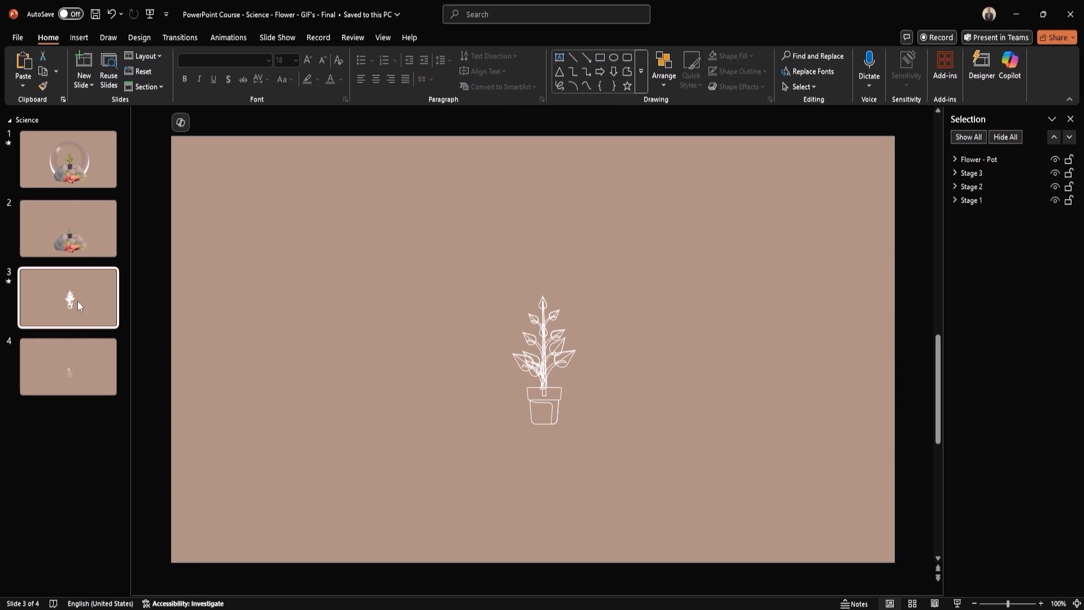
Duplicate slide 3, move the copy to the end, and give it a white background
{"action": "right_click", "coordinate": [79, 296]}
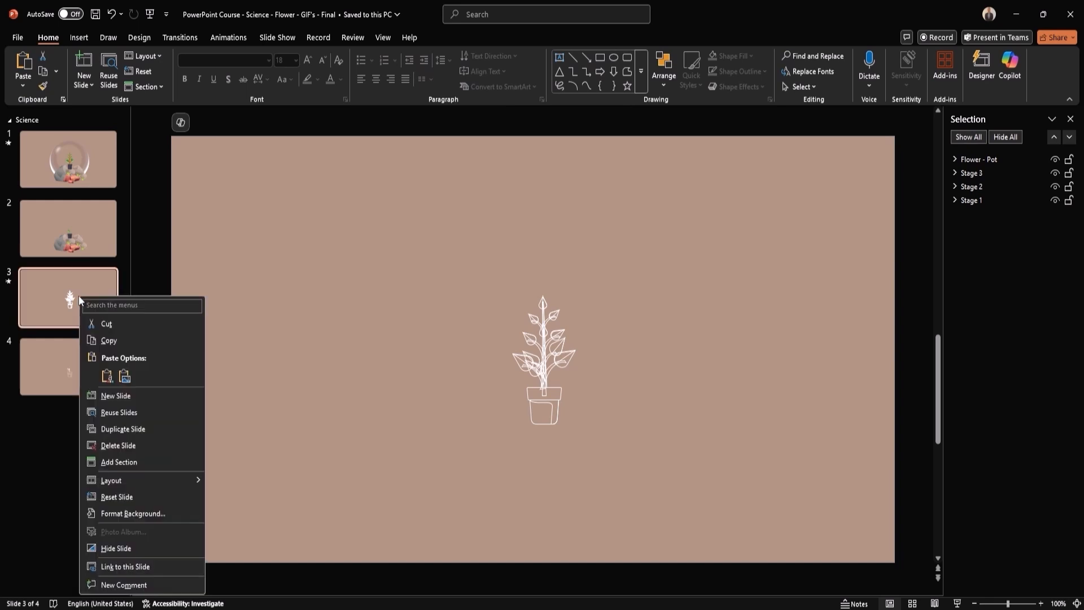
{"action": "left_click", "coordinate": [140, 432]}
{"action": "left_click_drag", "start_coordinate": [77, 365], "coordinate": [76, 435]}
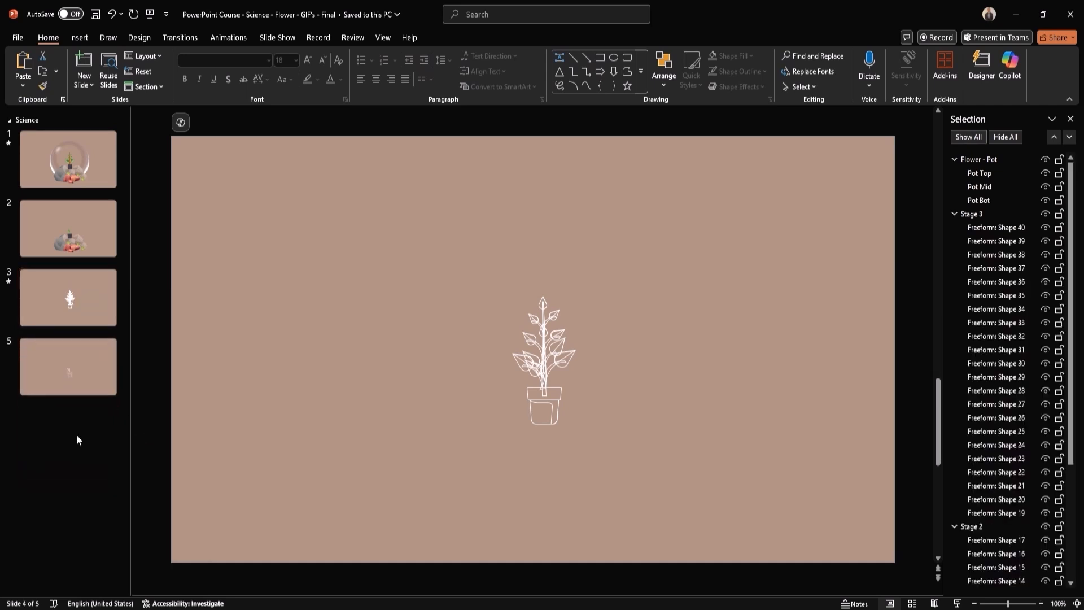
{"action": "right_click", "coordinate": [306, 340]}
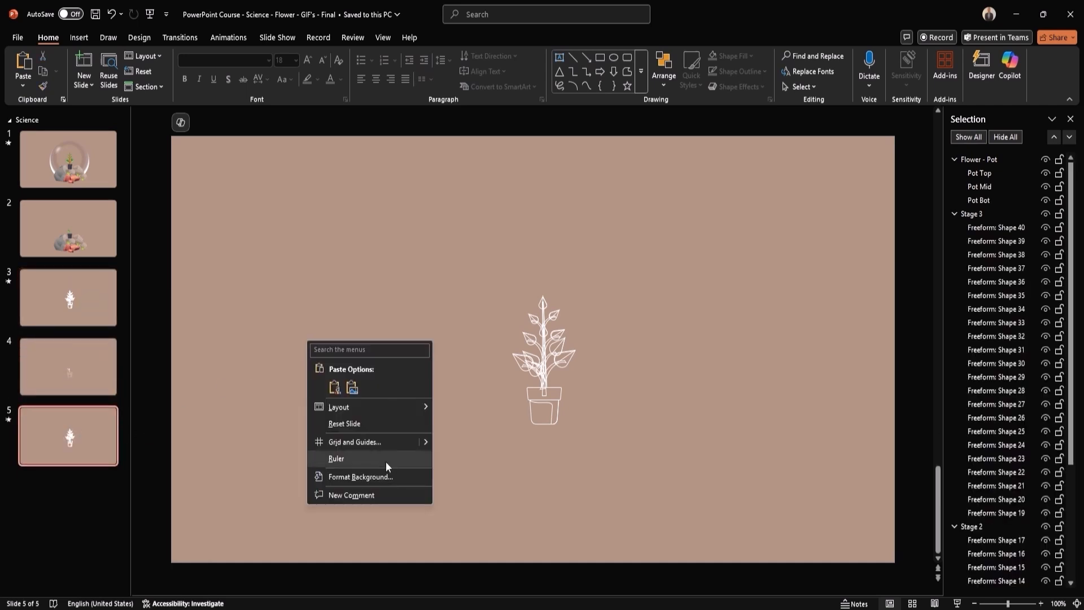
{"action": "left_click", "coordinate": [386, 477]}
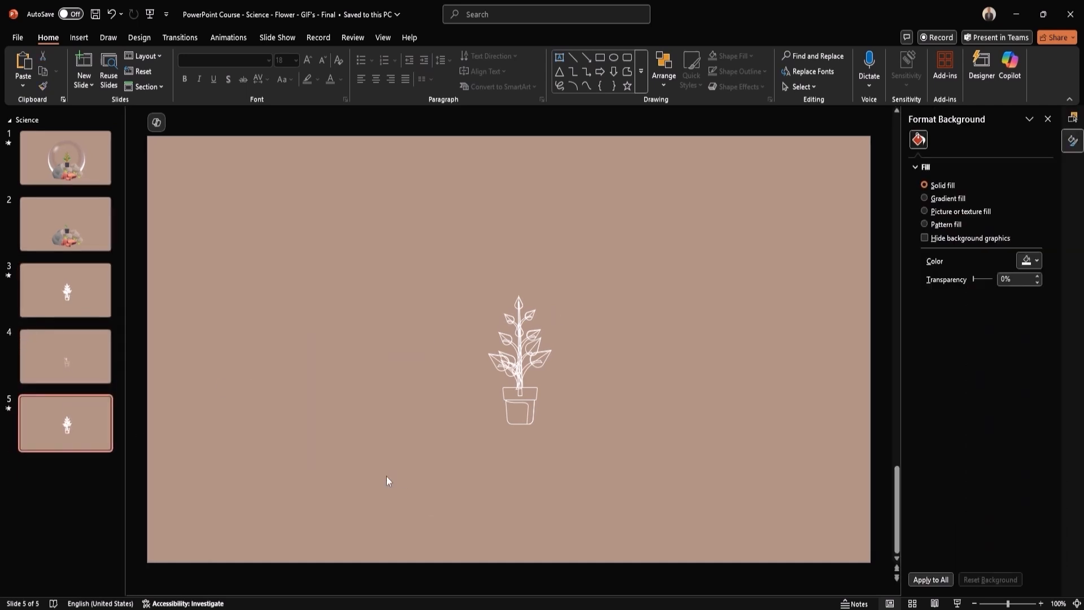
{"action": "left_click", "coordinate": [1037, 260]}
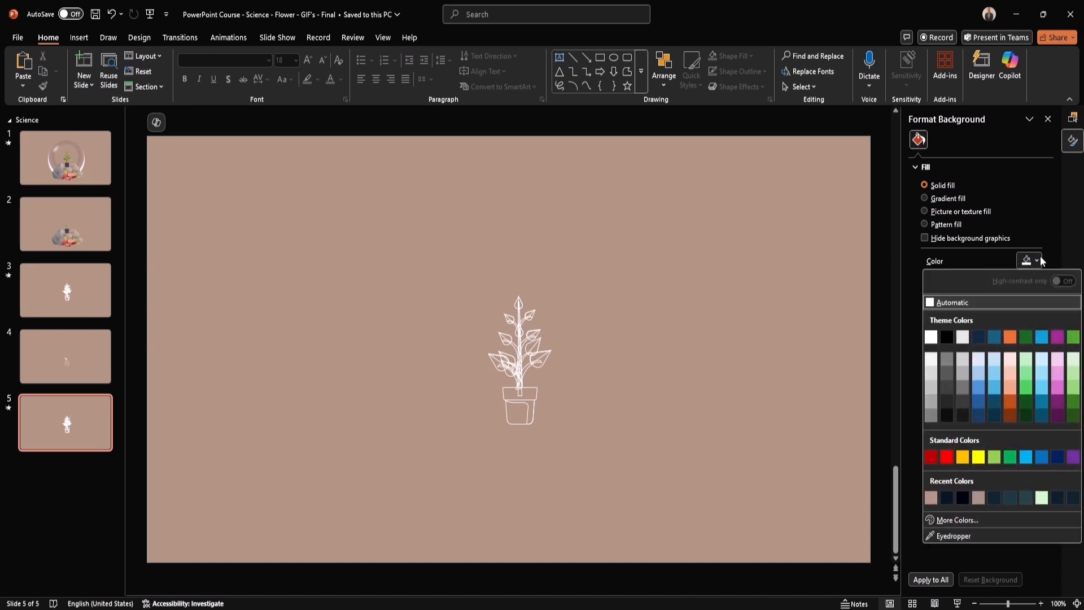
{"action": "left_click", "coordinate": [930, 337]}
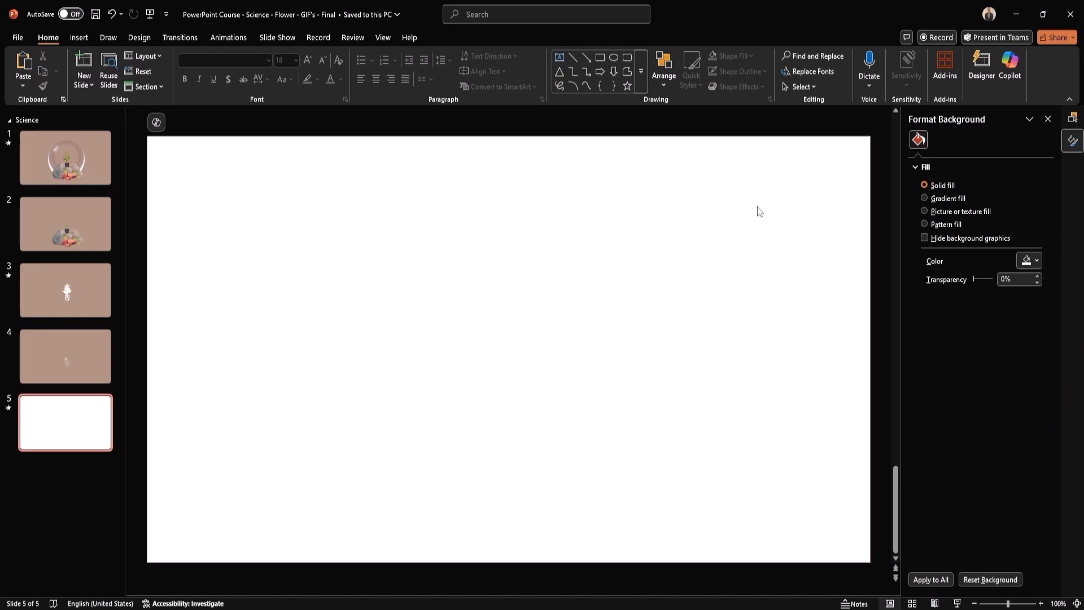
Change the plant drawing's shape outlines to brown
{"action": "left_click_drag", "start_coordinate": [737, 172], "coordinate": [214, 578]}
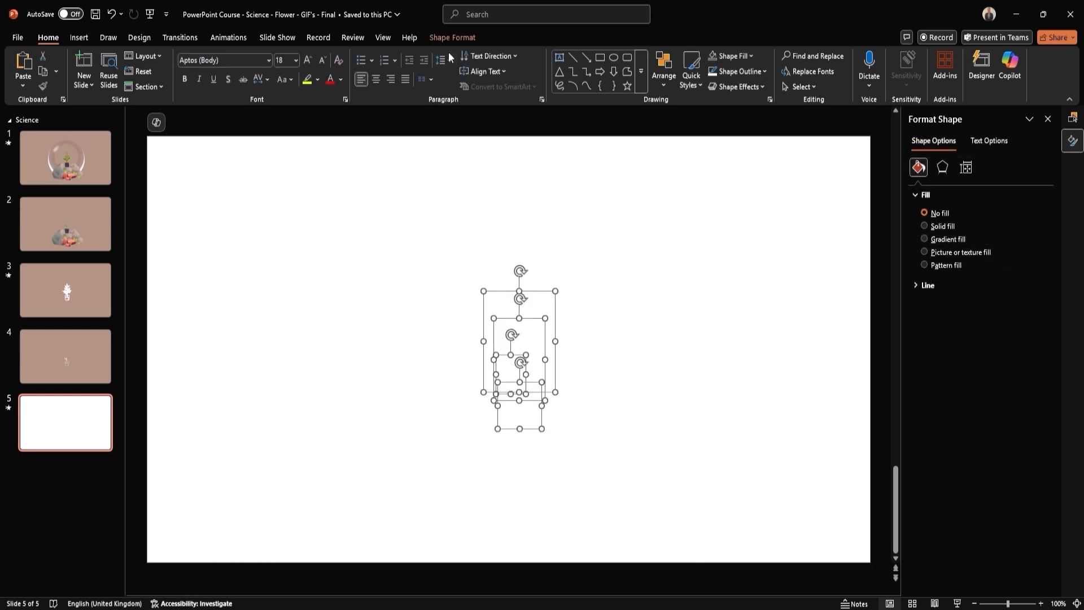
{"action": "left_click", "coordinate": [455, 37]}
{"action": "left_click", "coordinate": [485, 71]}
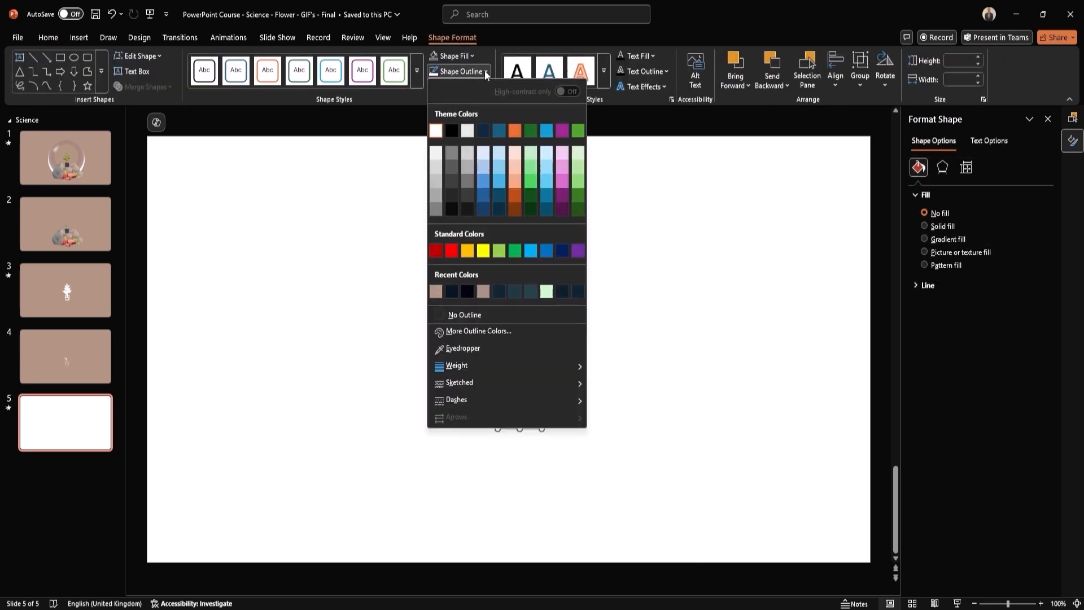
{"action": "left_click", "coordinate": [436, 292]}
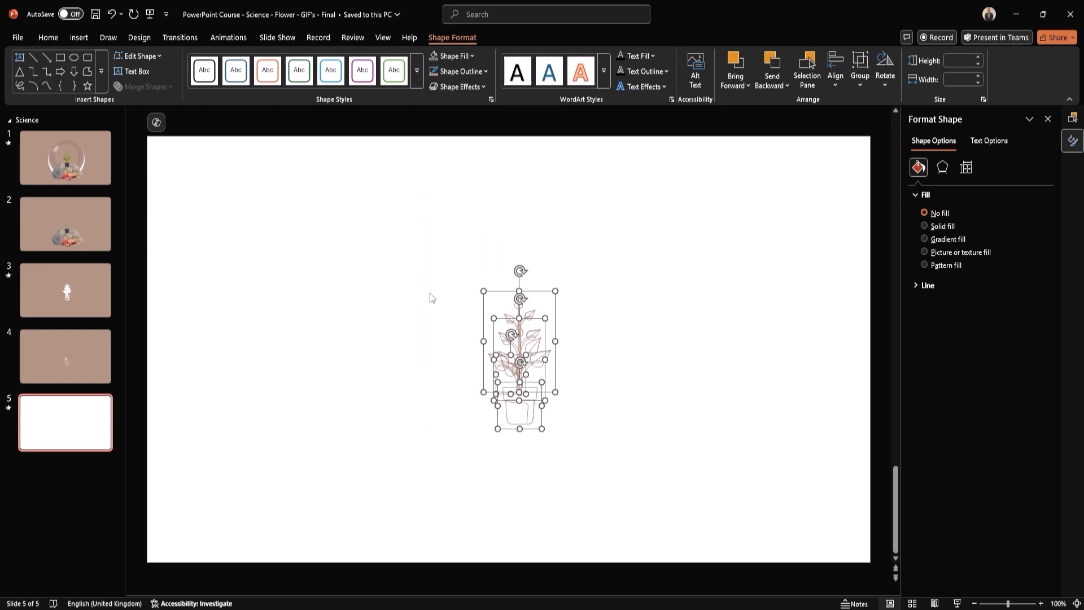
{"action": "left_click", "coordinate": [393, 323]}
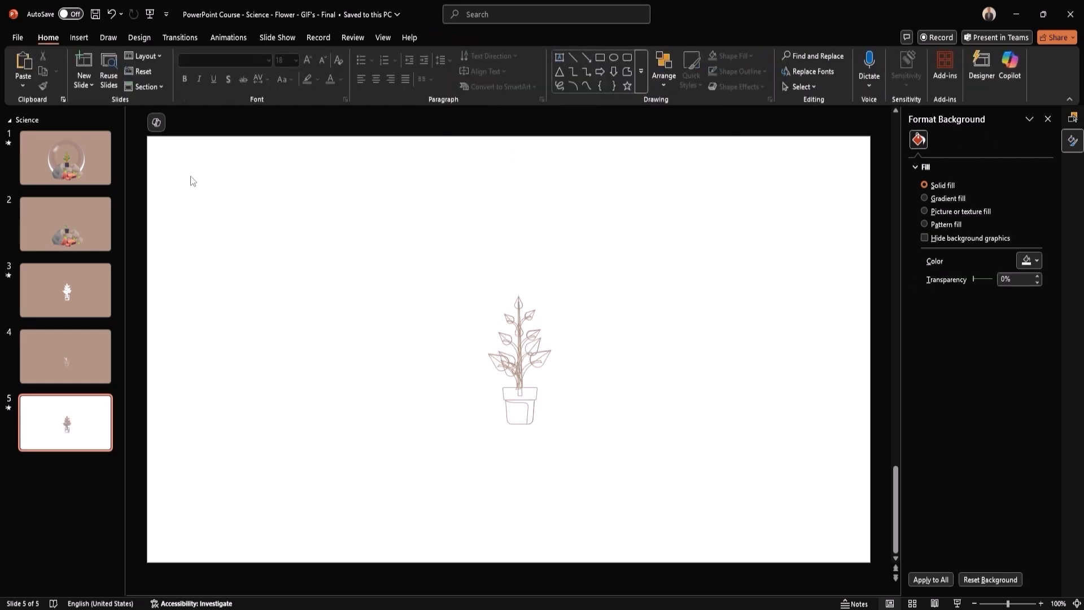
Set up an animated GIF export limited to the last slide, slide 5
{"action": "left_click", "coordinate": [21, 37]}
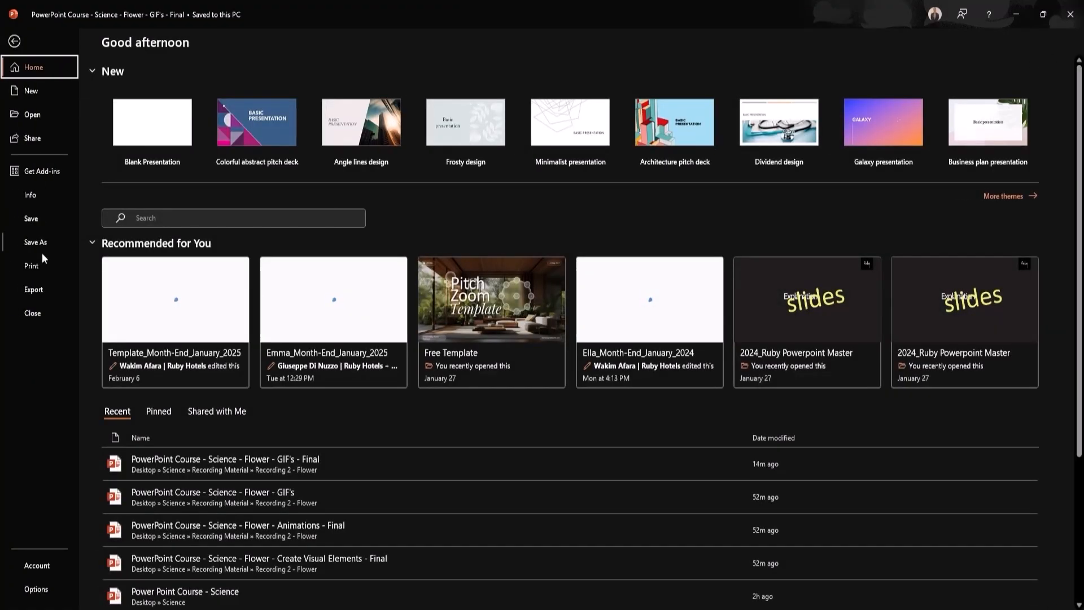
{"action": "left_click", "coordinate": [35, 289]}
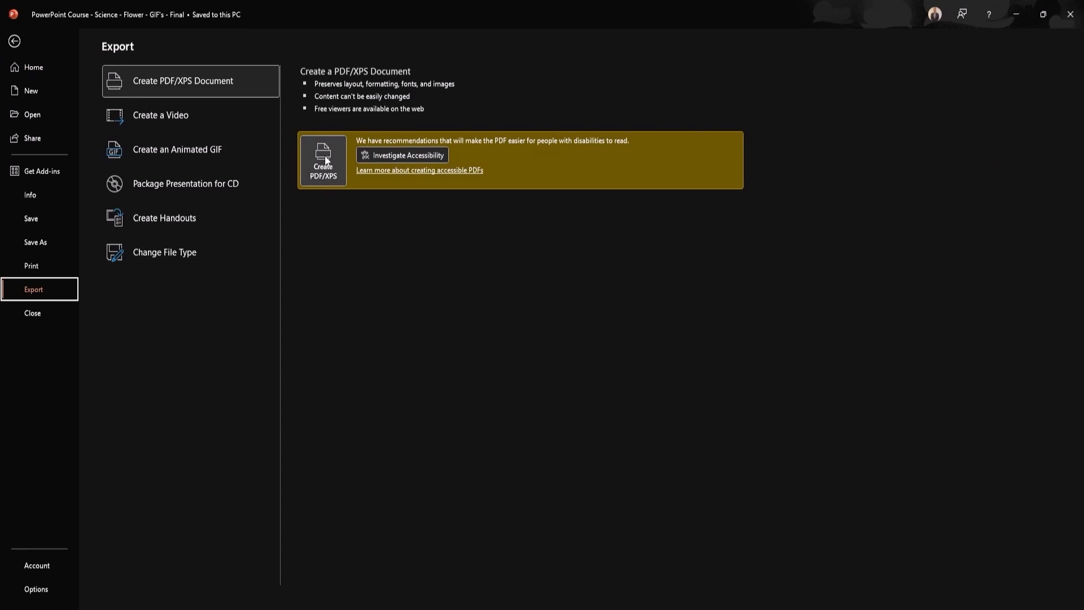
{"action": "left_click", "coordinate": [237, 146]}
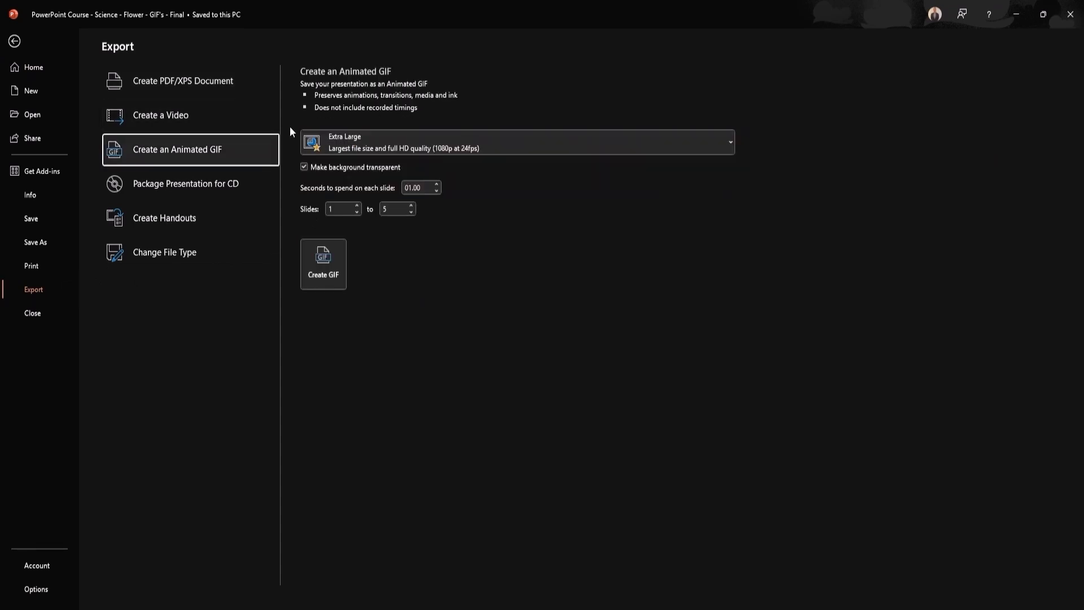
{"action": "left_click", "coordinate": [356, 205]}
{"action": "left_click", "coordinate": [357, 206]}
{"action": "left_click", "coordinate": [357, 205]}
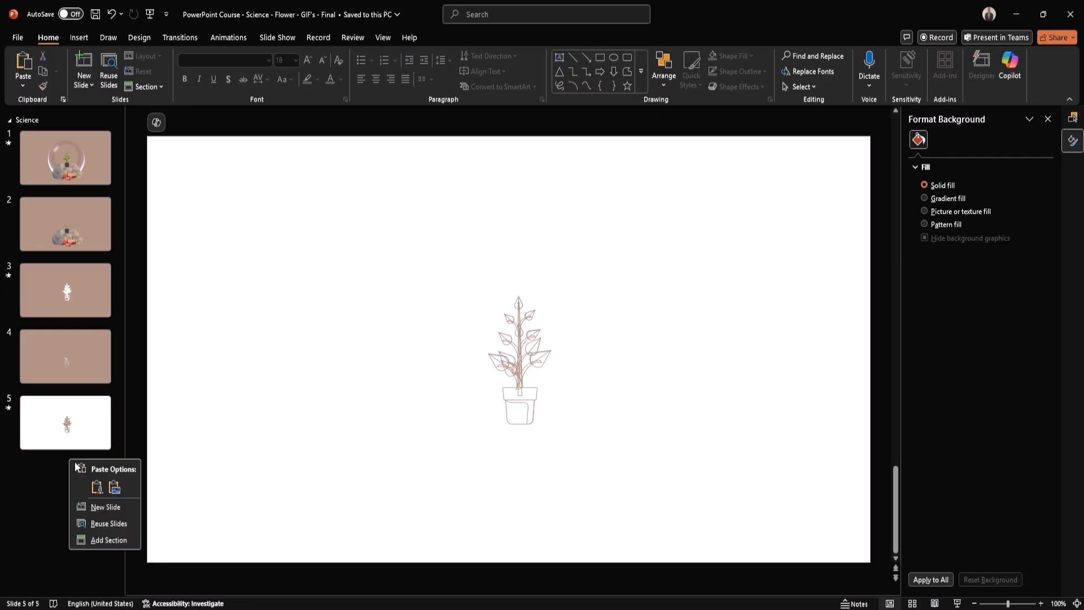
Add slide 6 with a white background and place the brown-outline plant GIF on it
{"action": "left_click", "coordinate": [108, 505]}
{"action": "right_click", "coordinate": [440, 300]}
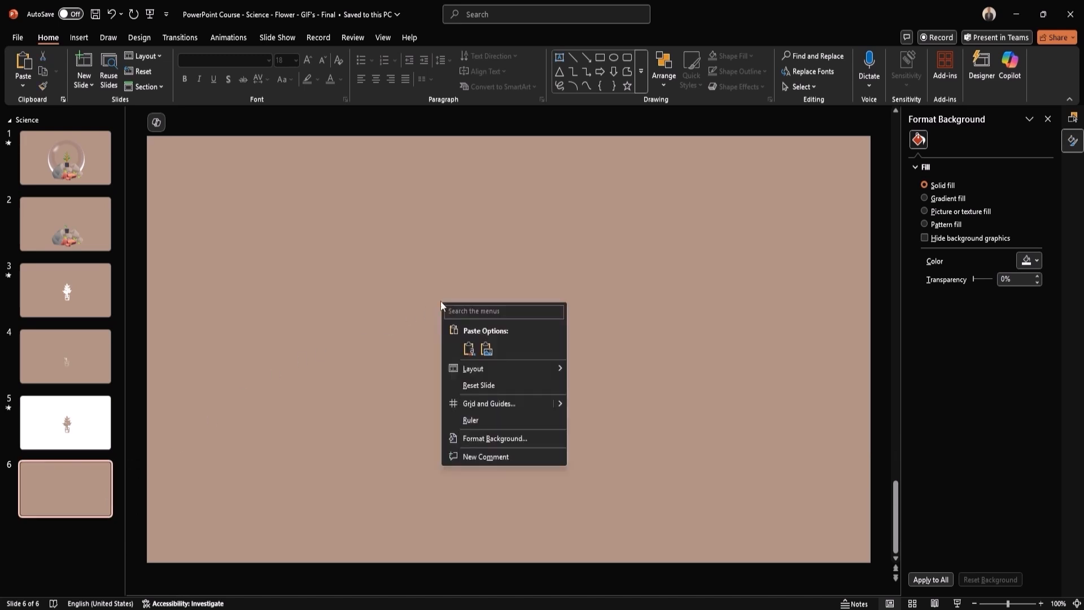
{"action": "left_click", "coordinate": [507, 440]}
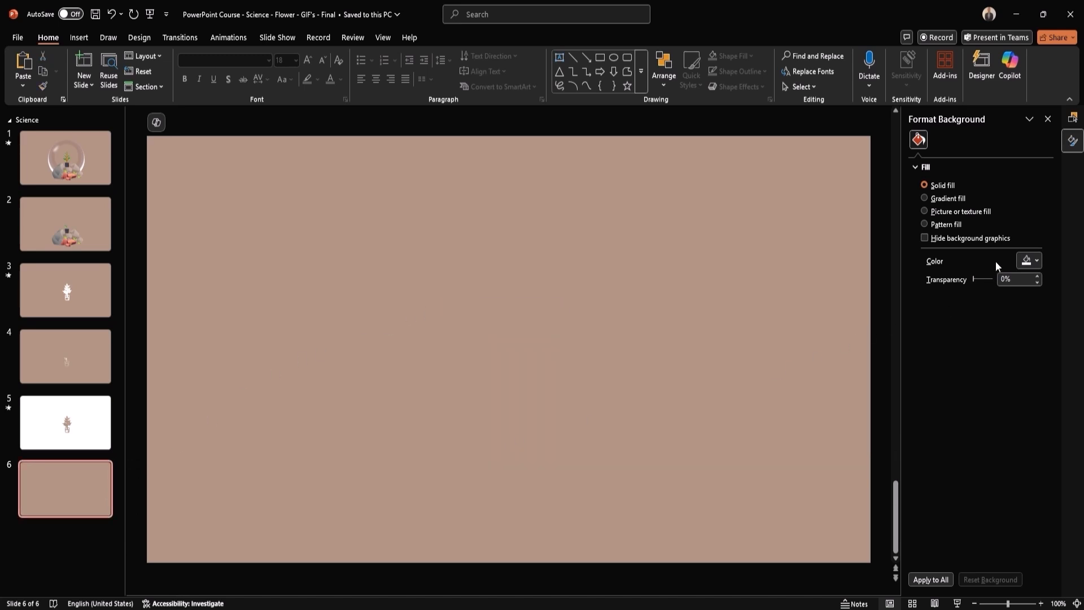
{"action": "left_click", "coordinate": [1037, 262]}
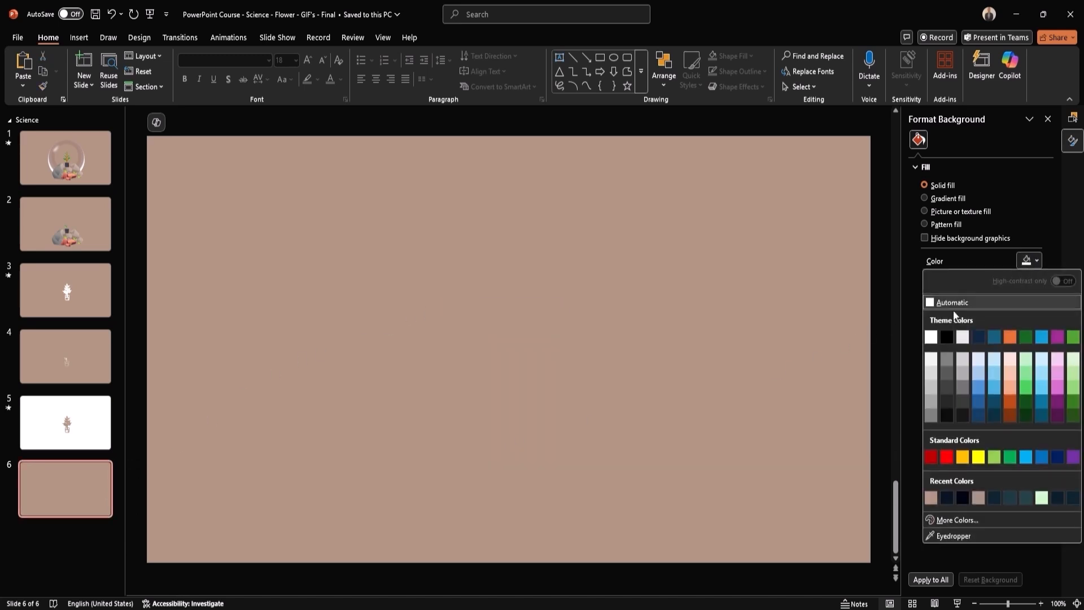
{"action": "left_click", "coordinate": [933, 337]}
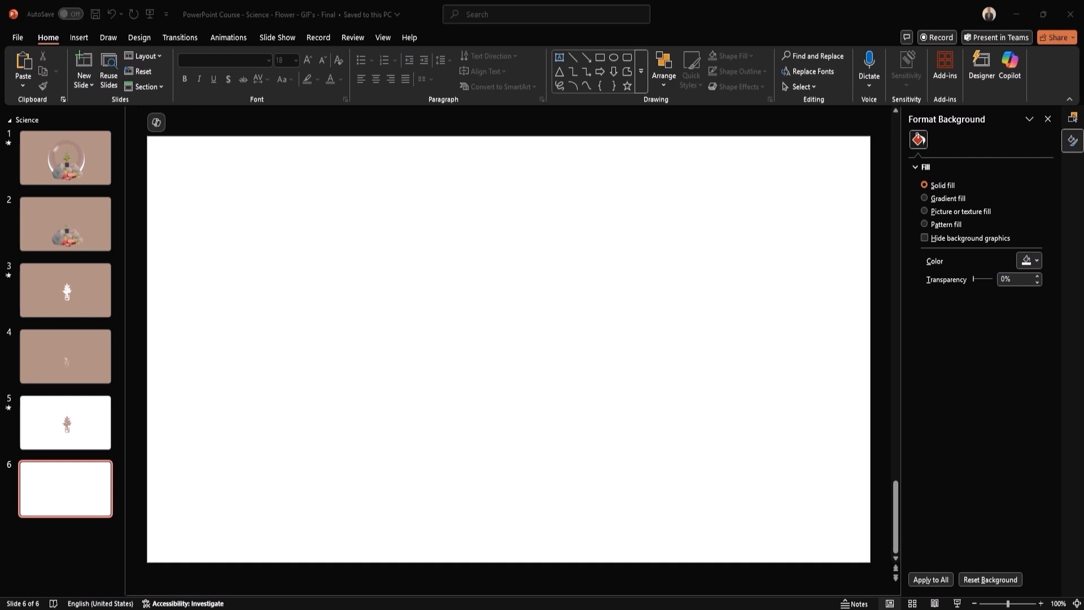
{"action": "left_click_drag", "start_coordinate": [943, 356], "coordinate": [471, 357]}
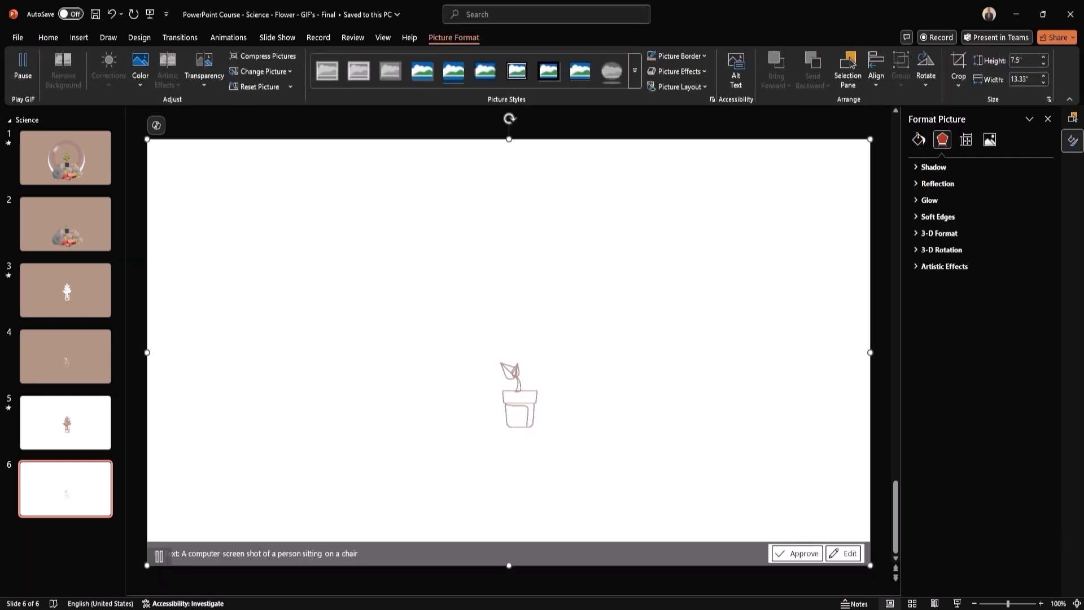